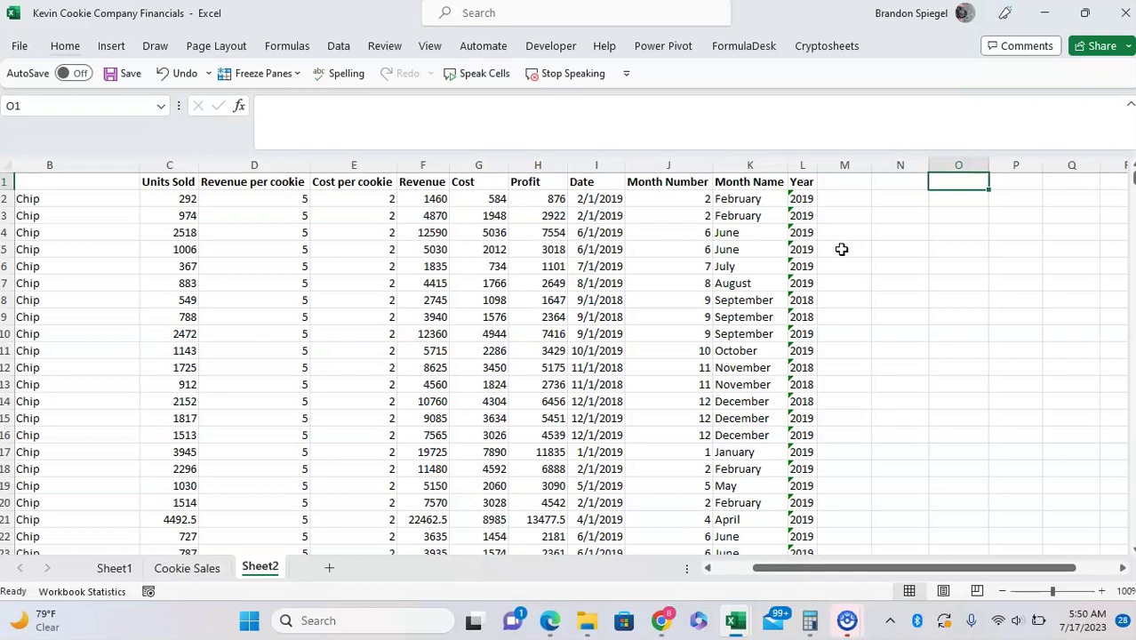
- Point out the Revenue, Profit and Date column headers, then select empty cell O1
click(421, 183)
click(544, 183)
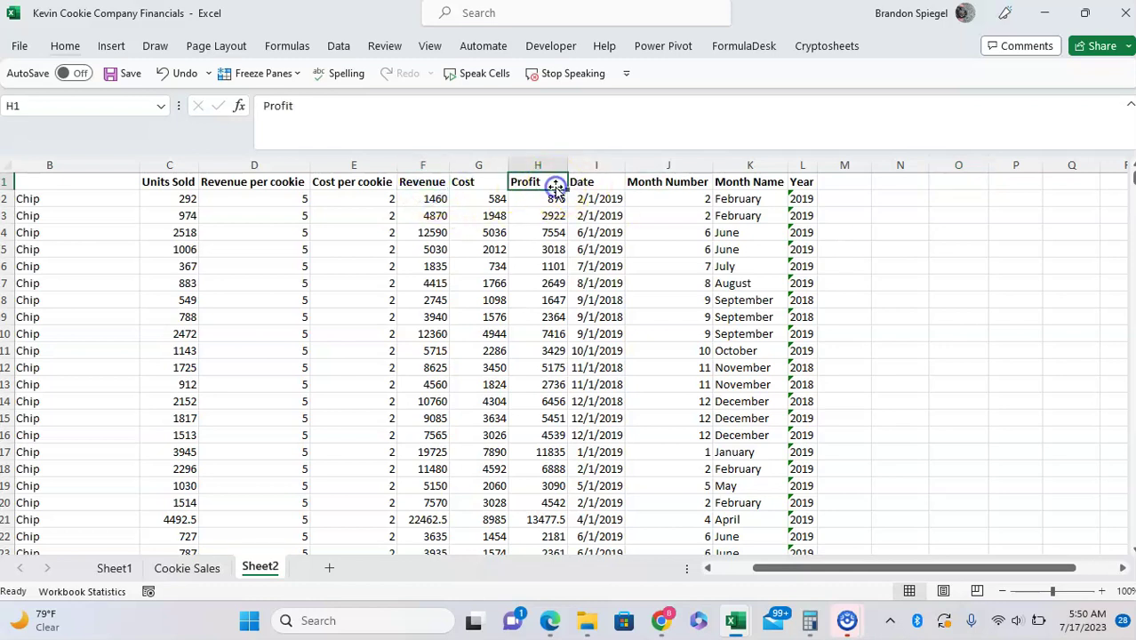
click(595, 183)
click(960, 180)
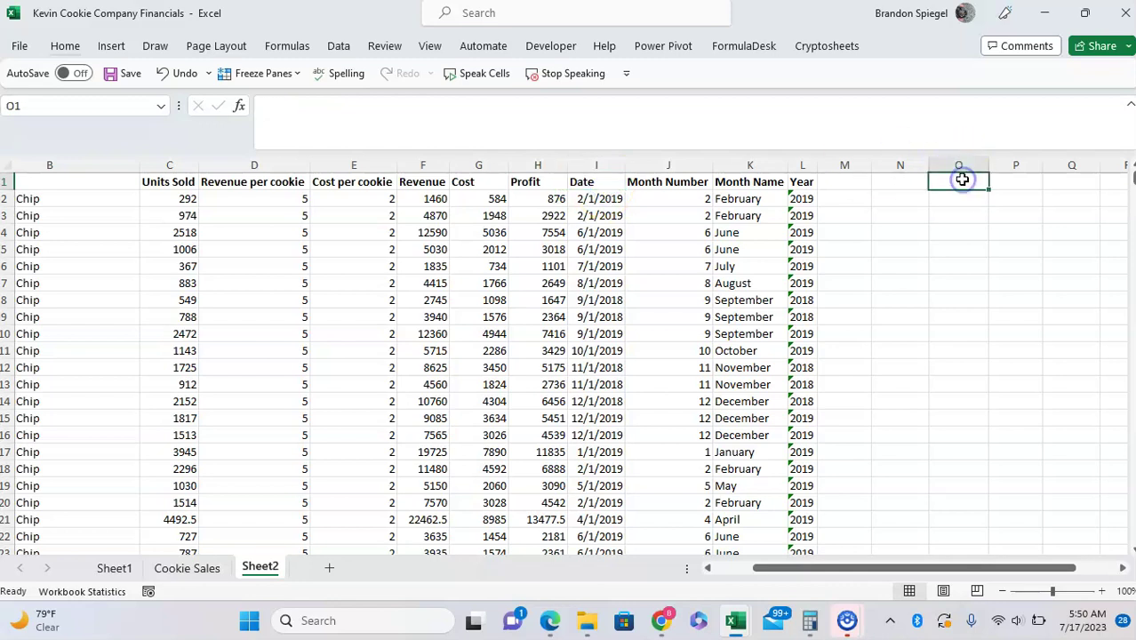
- Enter =CHOOSECOLS(A1:L701,9,6,8) in O1 so Date, Revenue and Profit spill
text(=choosecols)
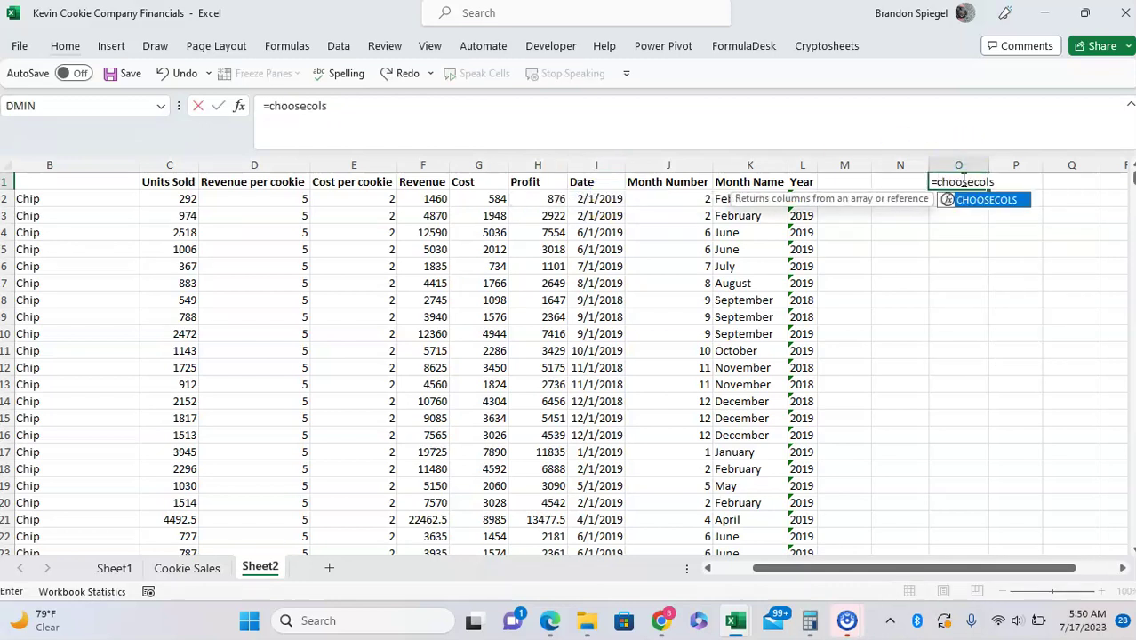
key(Tab)
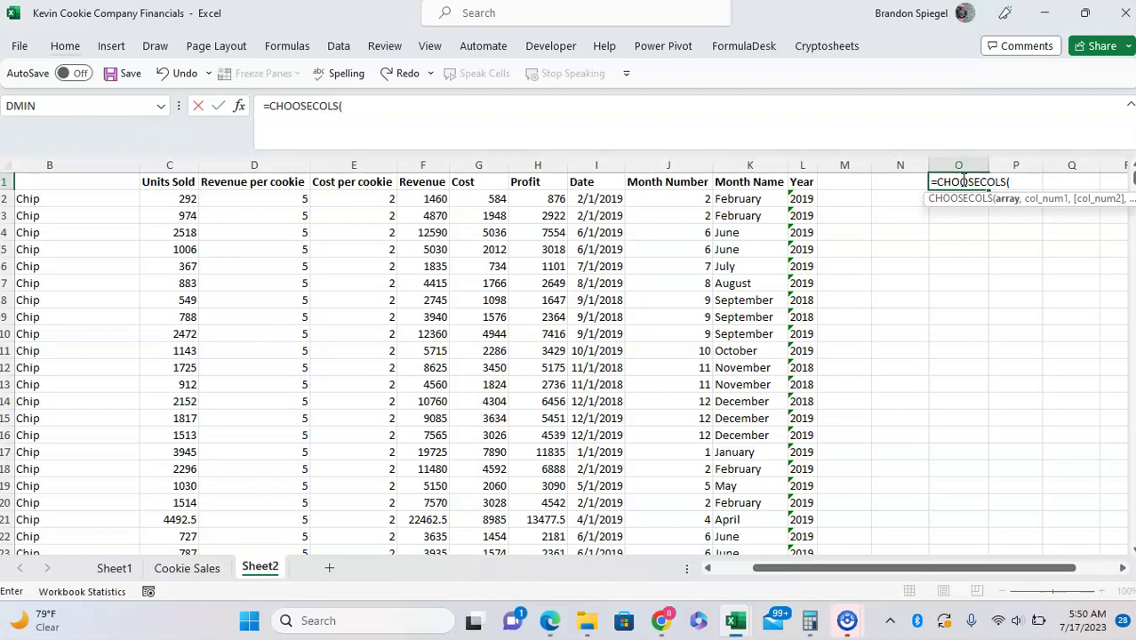
click(751, 182)
key(ctrl+Left)
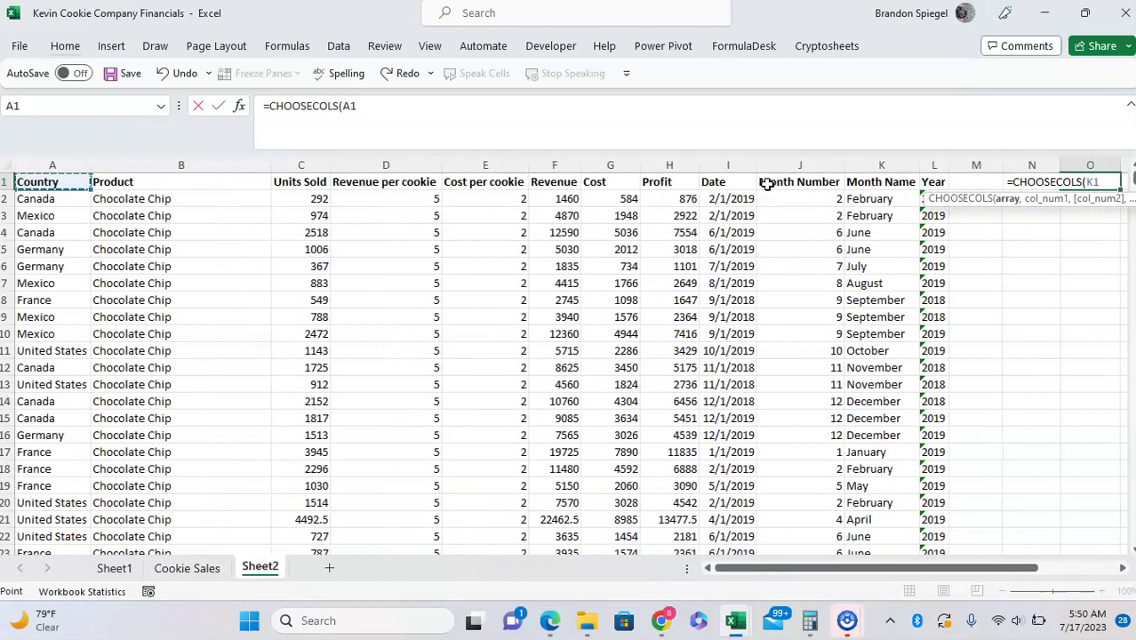
key(ctrl+shift+Right)
key(ctrl+shift+Down)
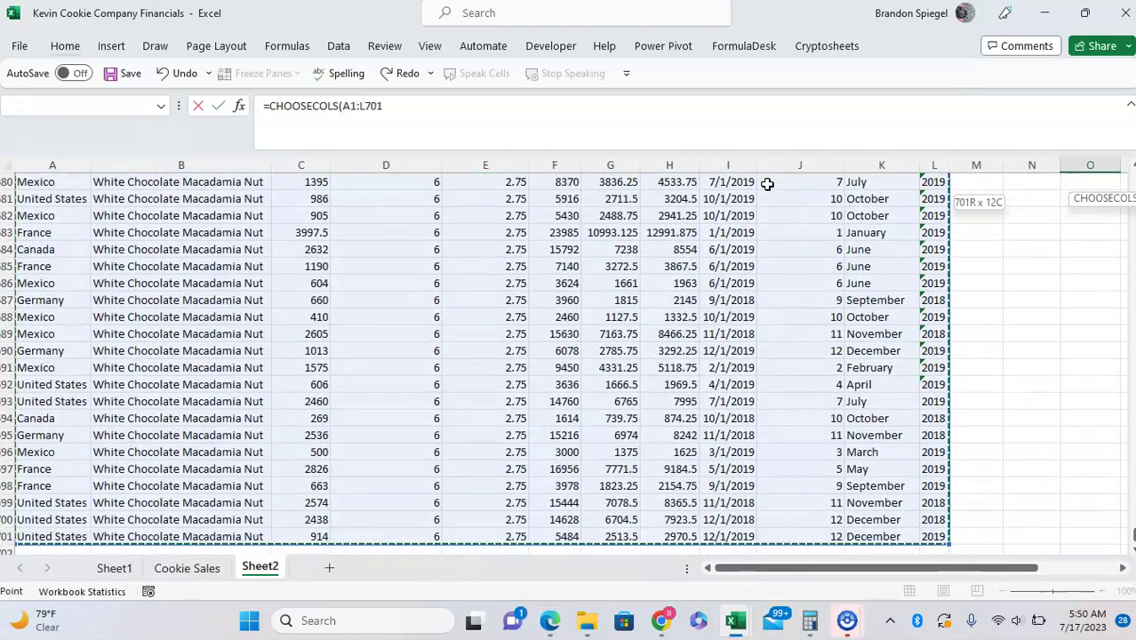
scroll(909, 264, up, 20)
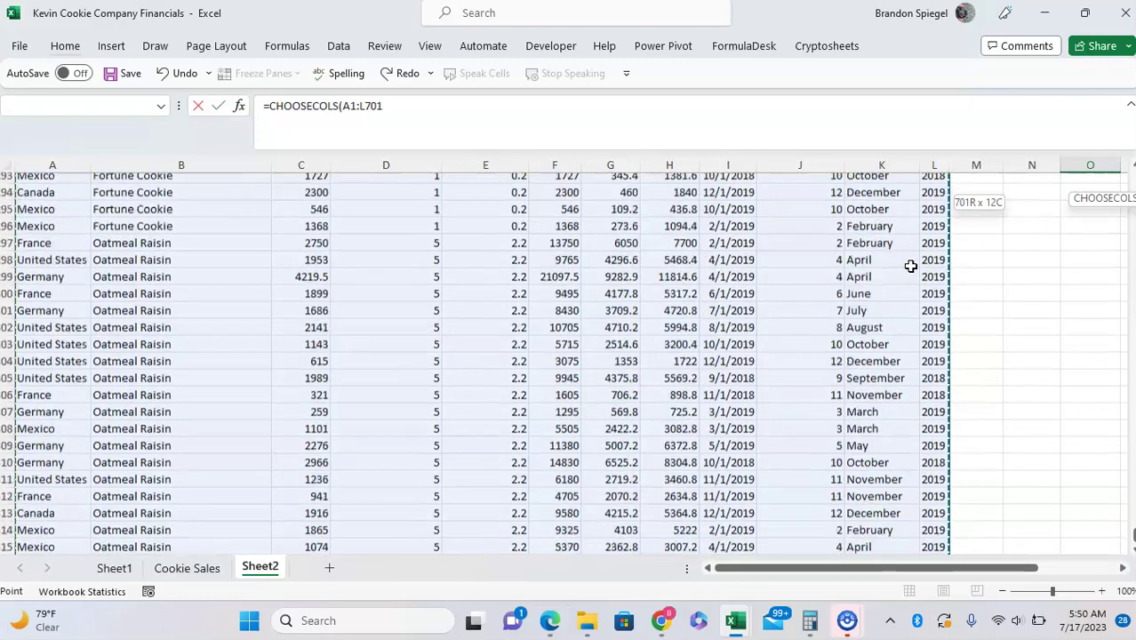
scroll(909, 264, up, 15)
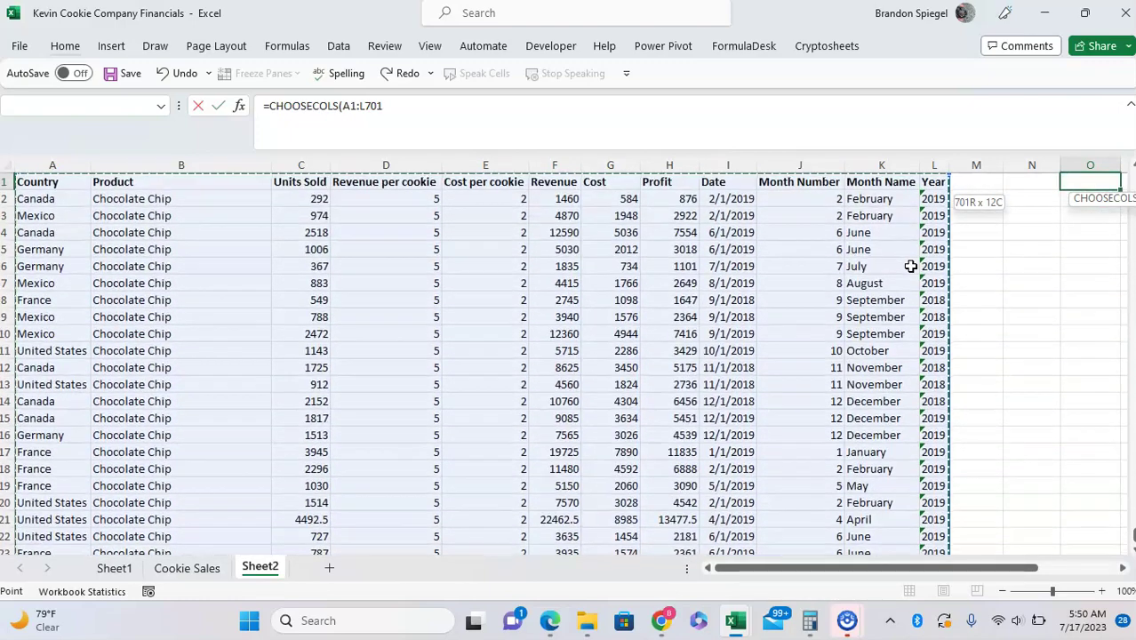
click(528, 108)
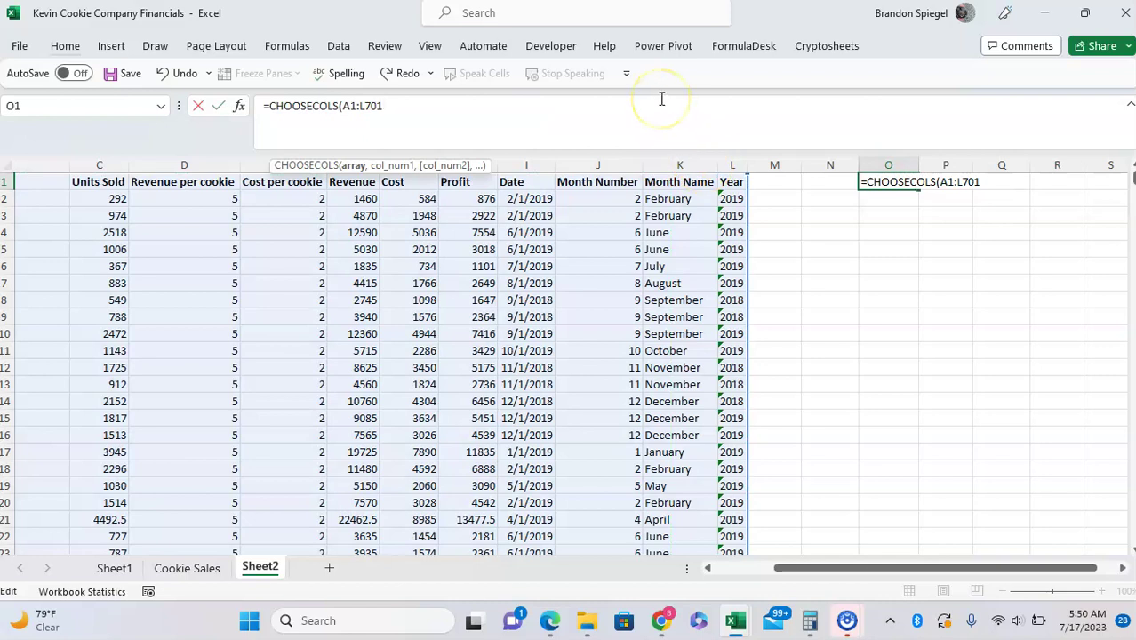
text(,9)
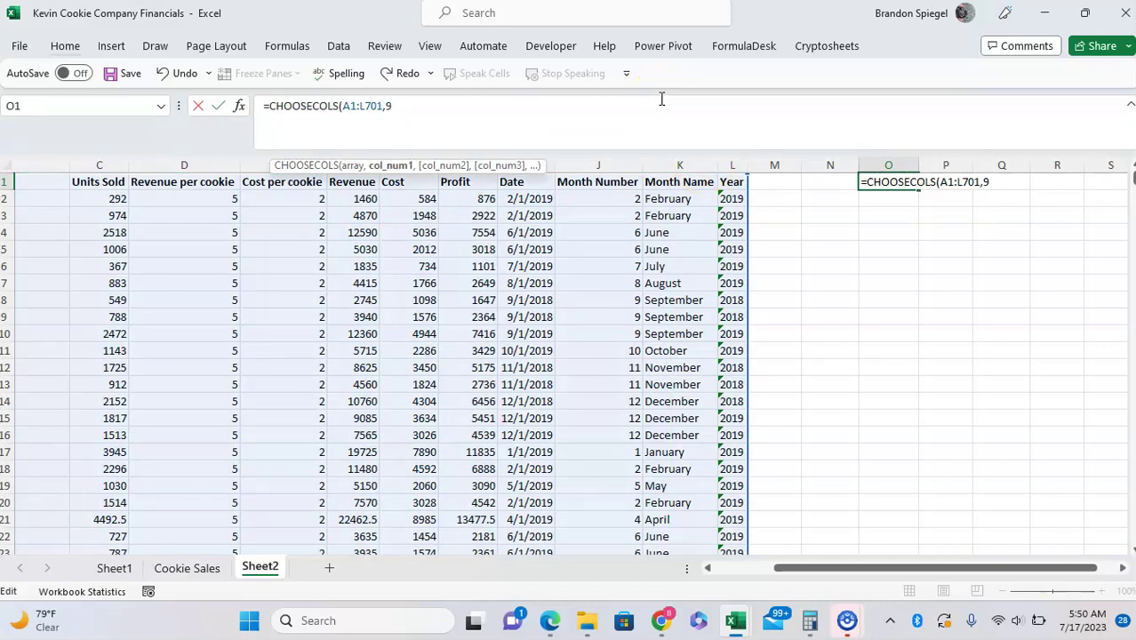
text(,6,)
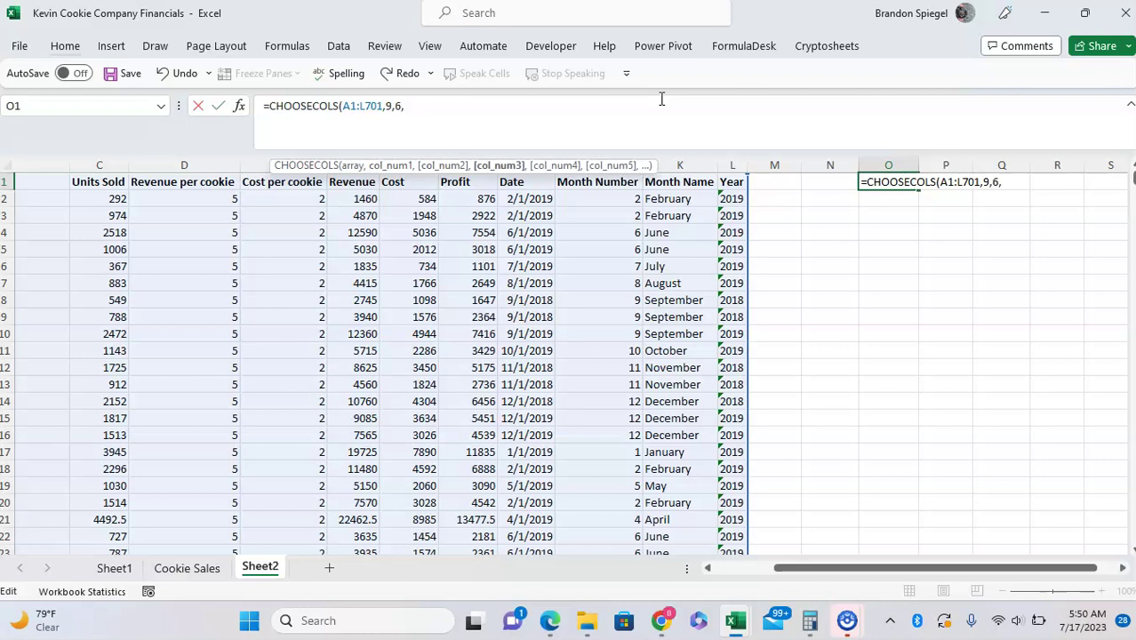
text(8))
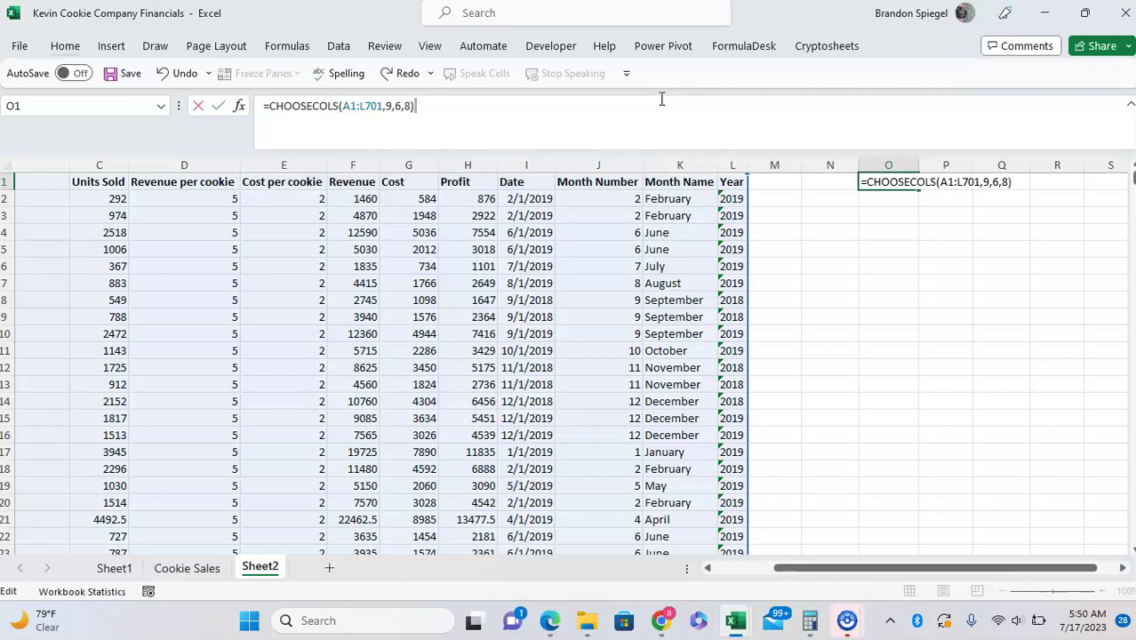
key(Return)
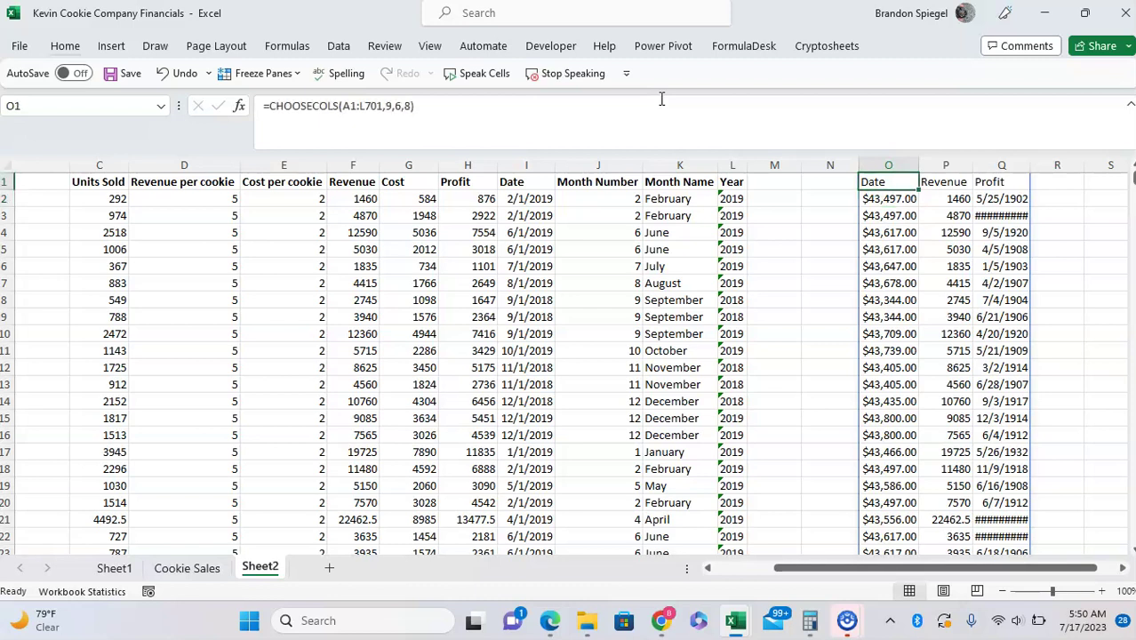
- Give the spilled dates in O2:O701 the Short Date format
key(ctrl+shift+Down)
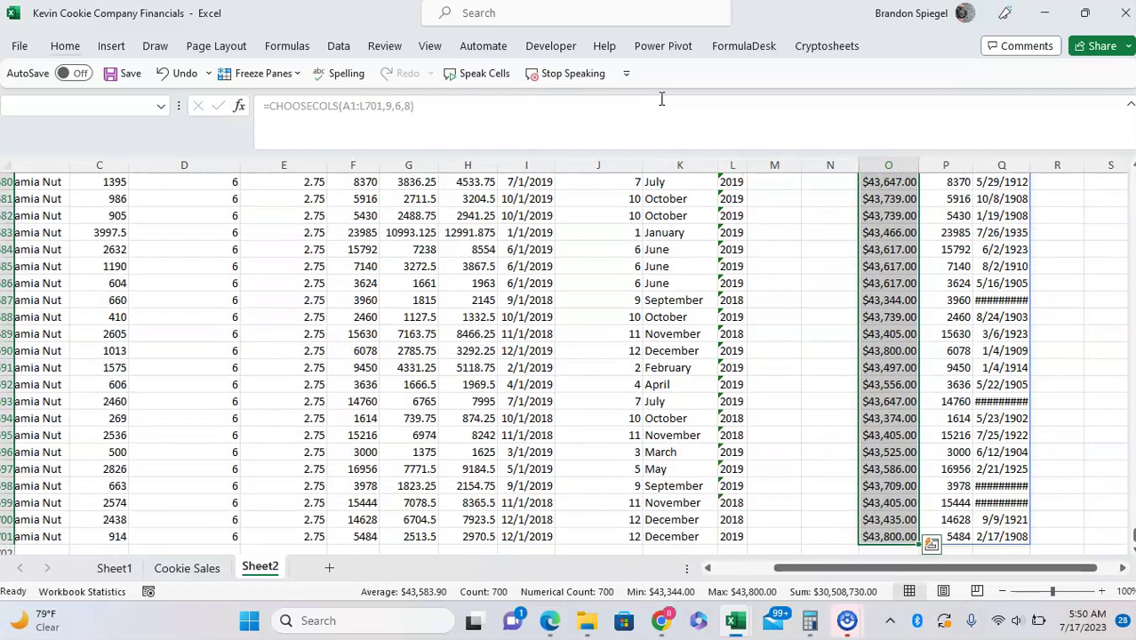
key(alt+h)
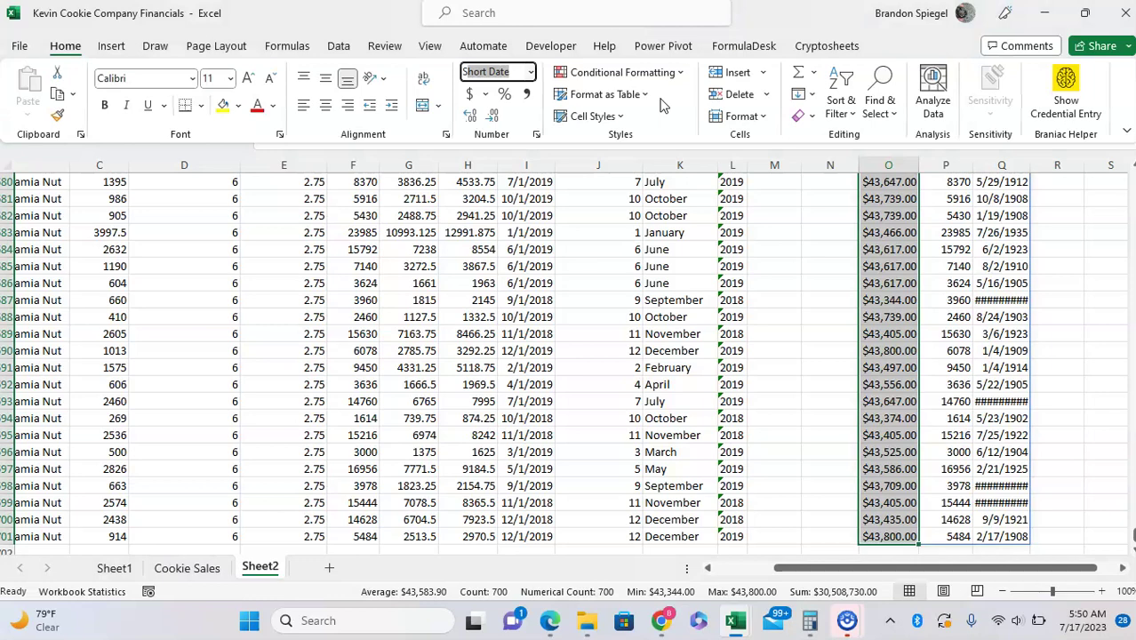
key(Return)
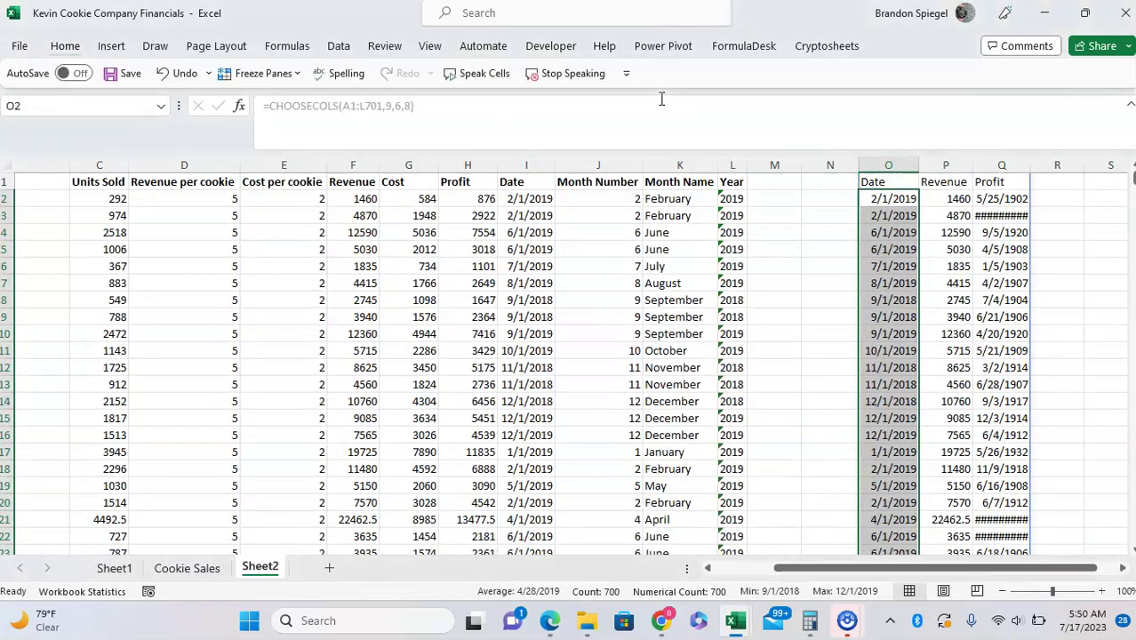
- Apply Currency format to the spilled Revenue and Profit values in P2:Q701
key(ctrl+shift+Up)
key(Right)
key(shift+Right)
key(ctrl+shift+Down)
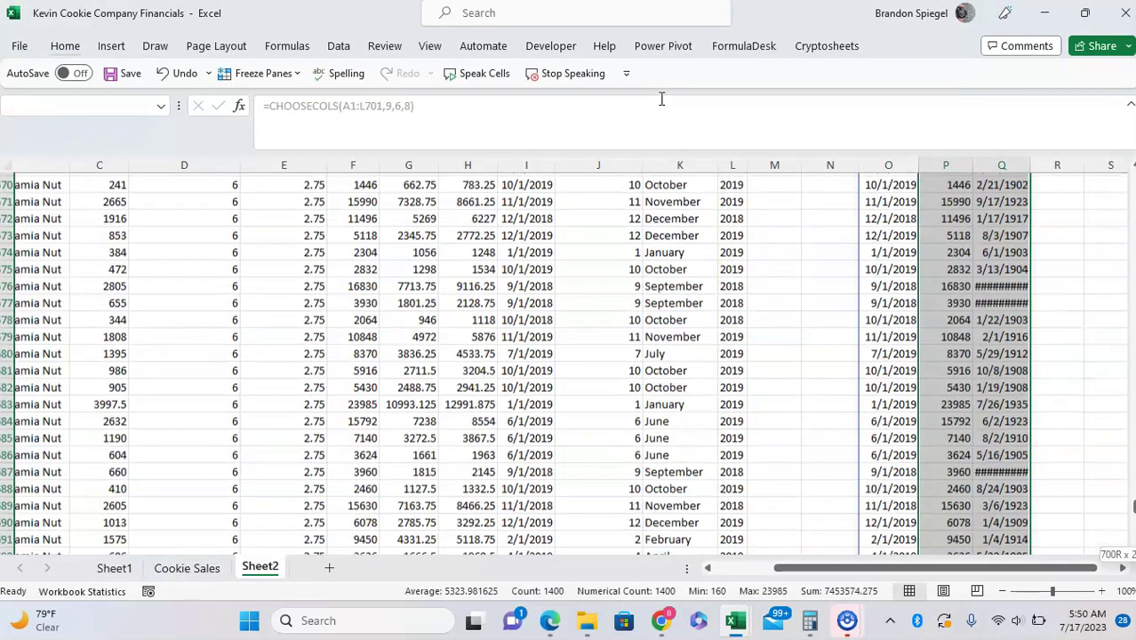
key(alt)
key(h)
key(n)
key(Return)
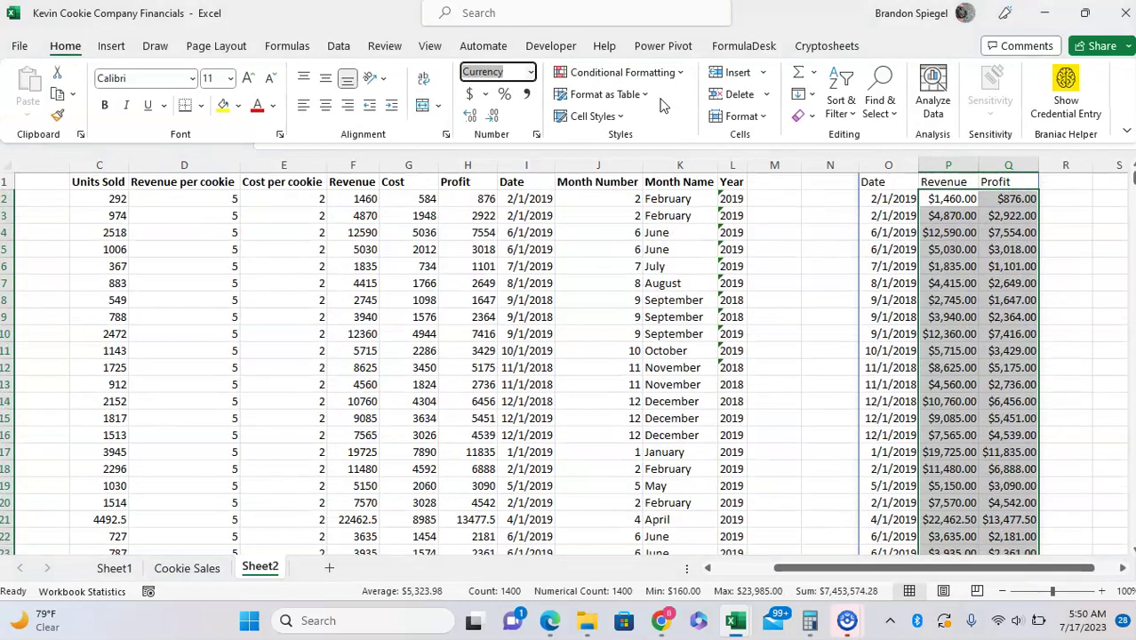
- Bring the selection back to the formula cell O1
key(Up)
key(Left)
key(shift+Right)
key(shift+Right)
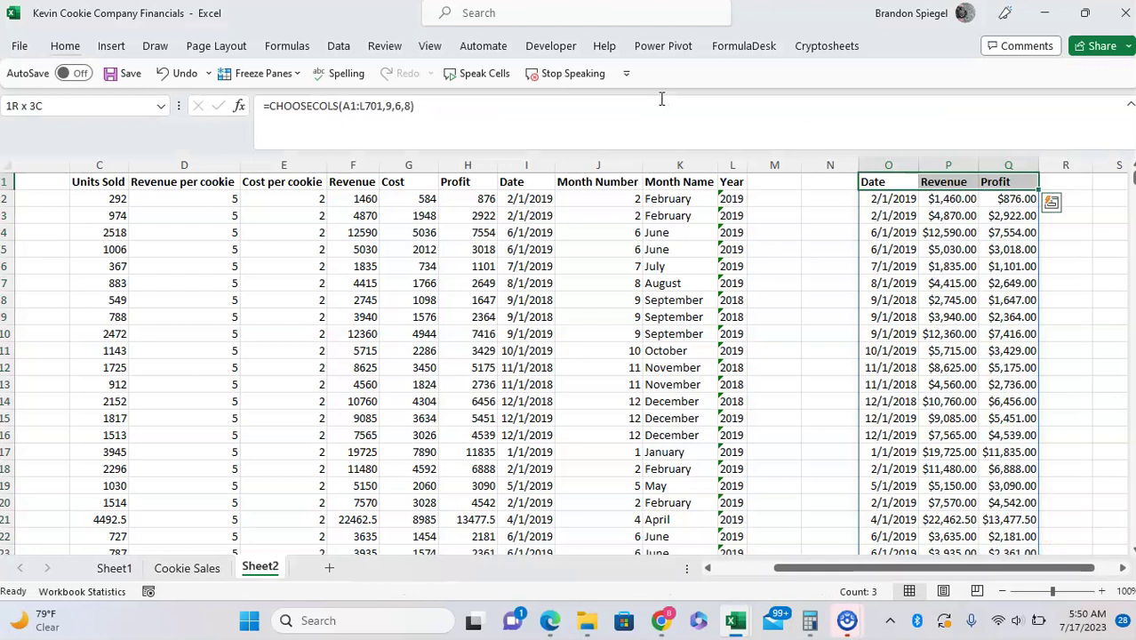
key(shift+Left)
key(shift+Left)
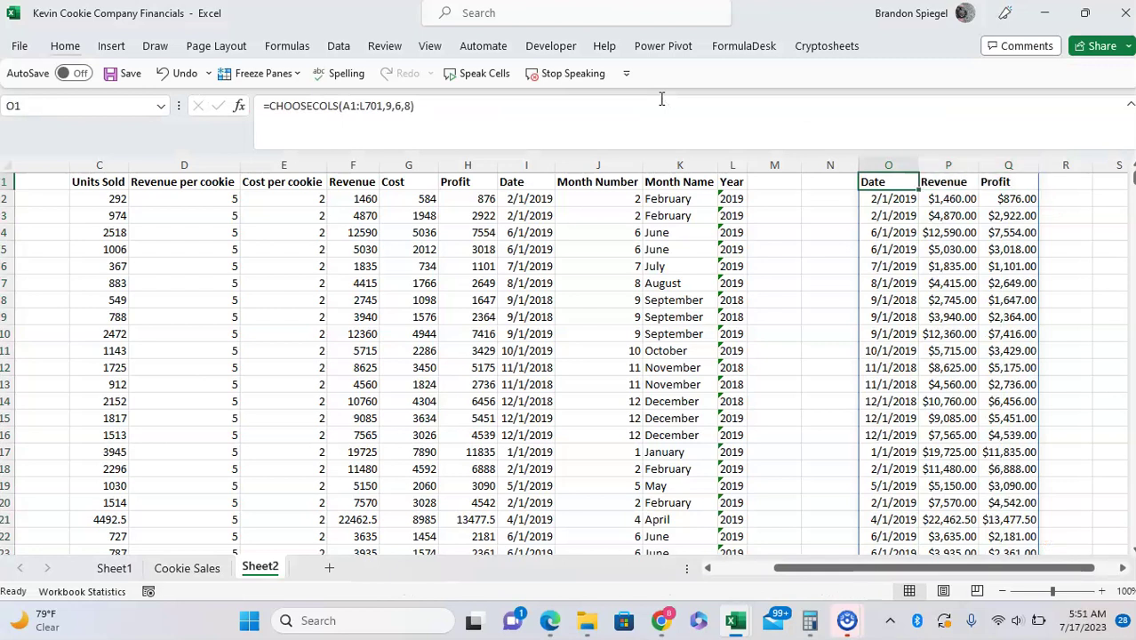
key(Down)
key(Down)
key(Up)
key(Up)
- Delete the CHOOSECOLS formula and start =CHOOSEROWS( with array A1:L701
key(Delete)
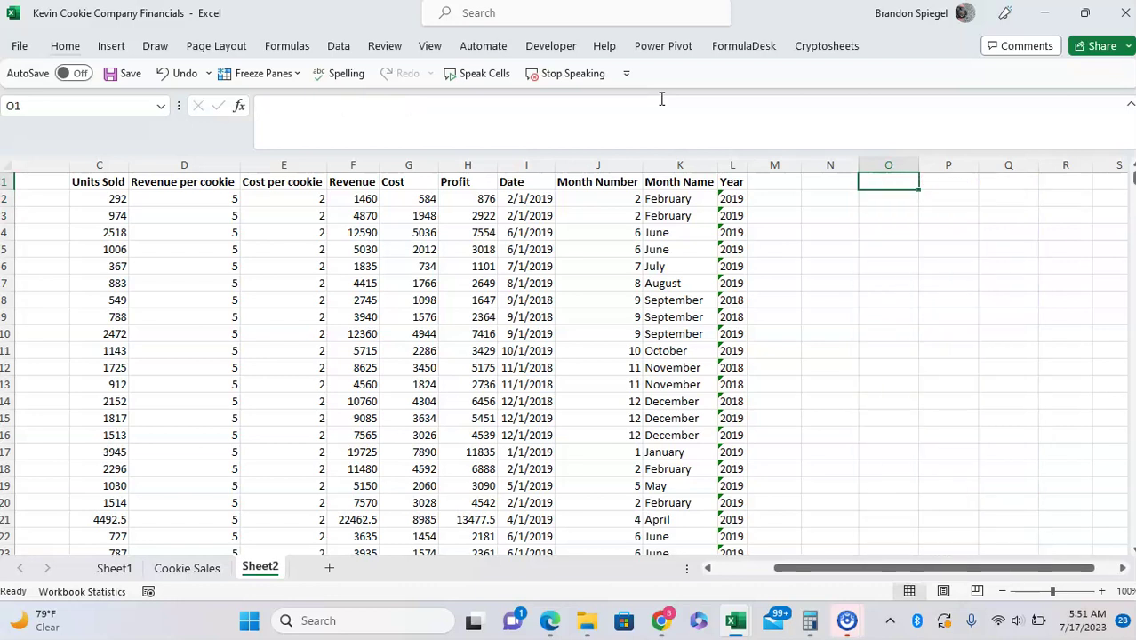
text(=)
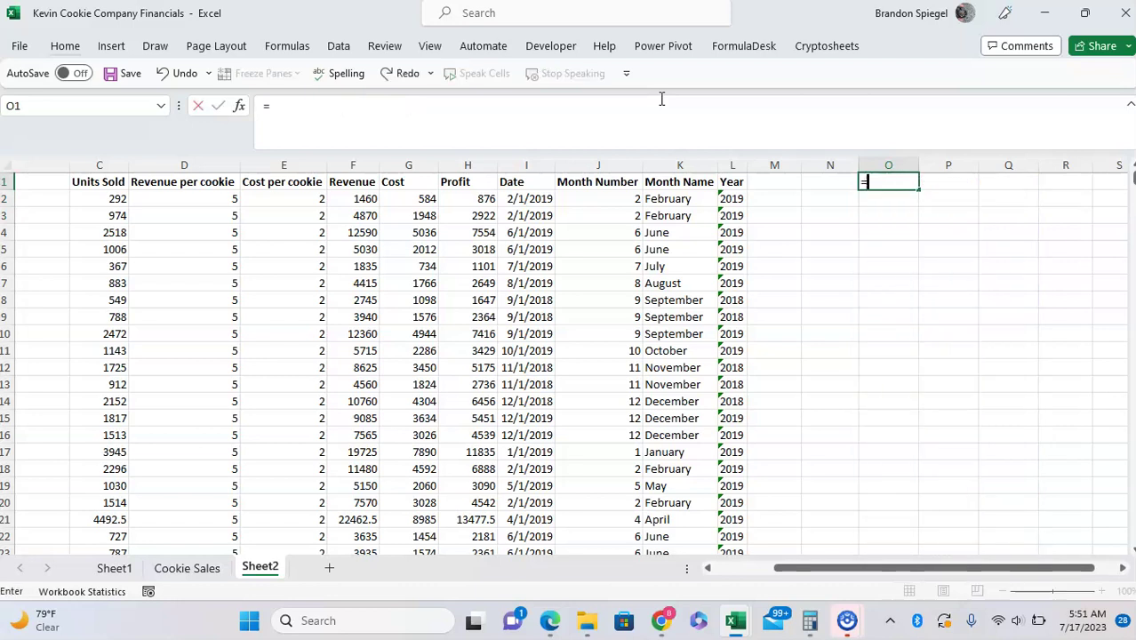
text(choo)
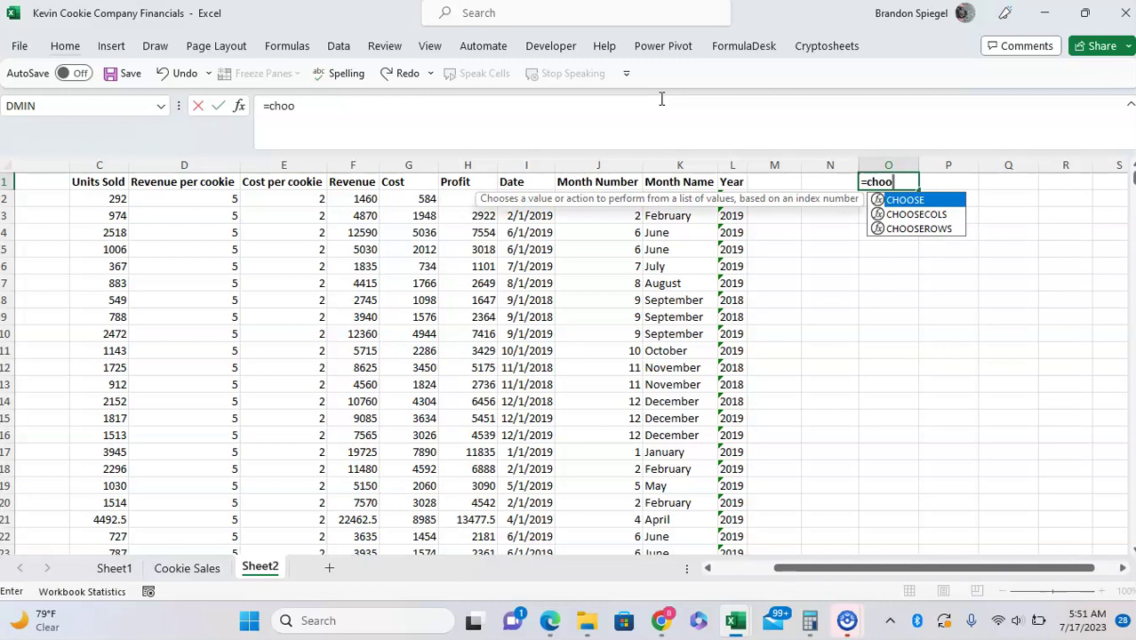
text(serows)
key(Tab)
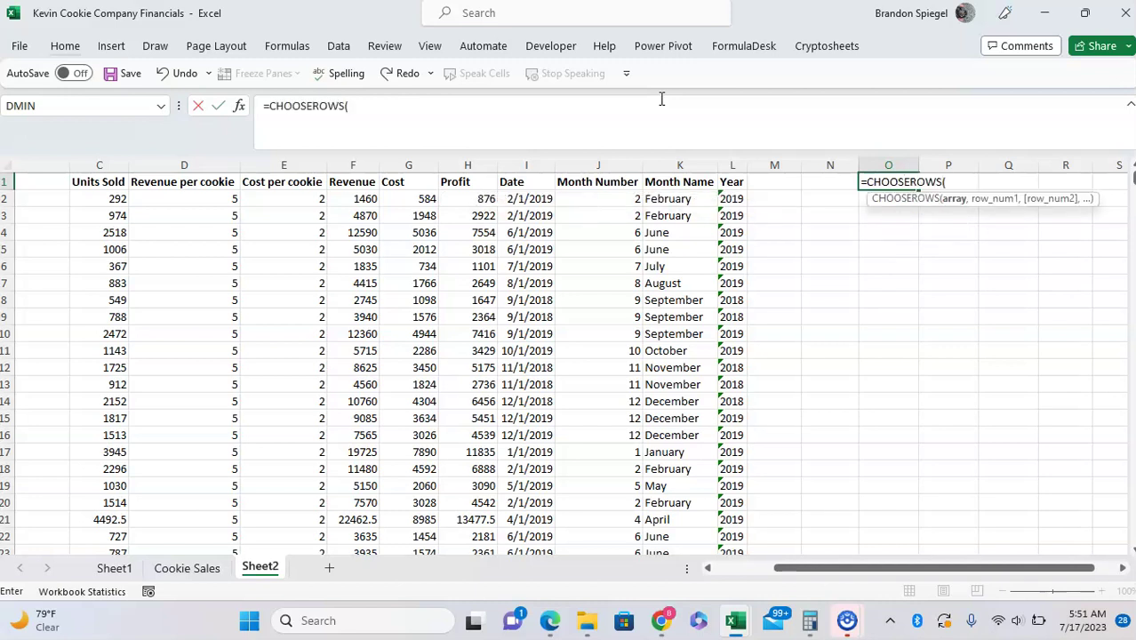
key(Left)
key(Left)
key(Left)
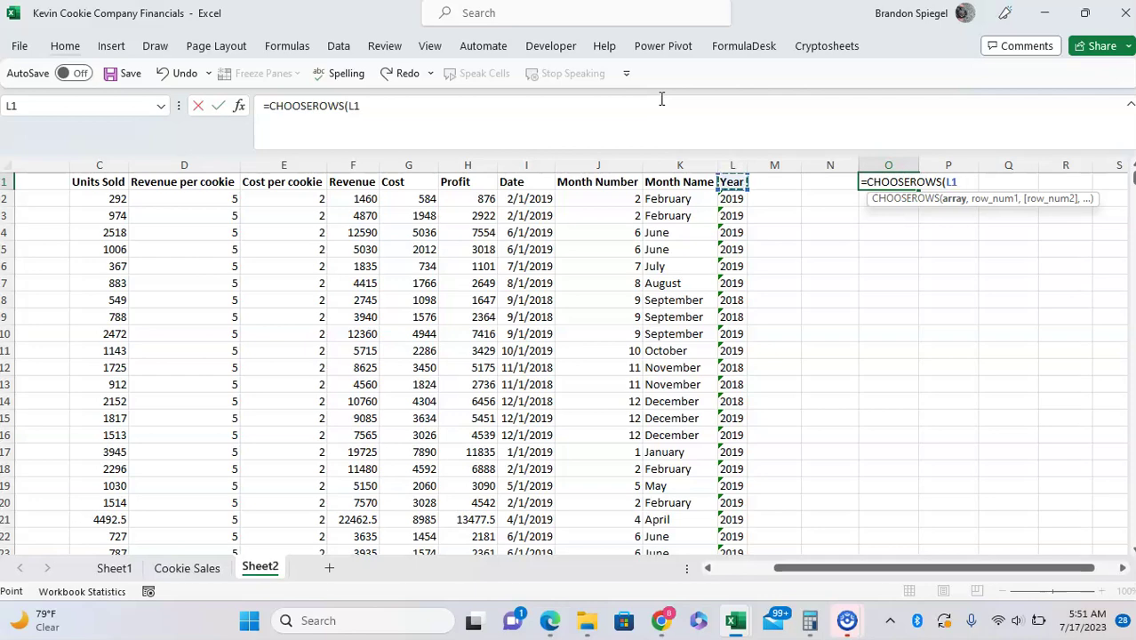
key(ctrl+Left)
key(ctrl+shift+End)
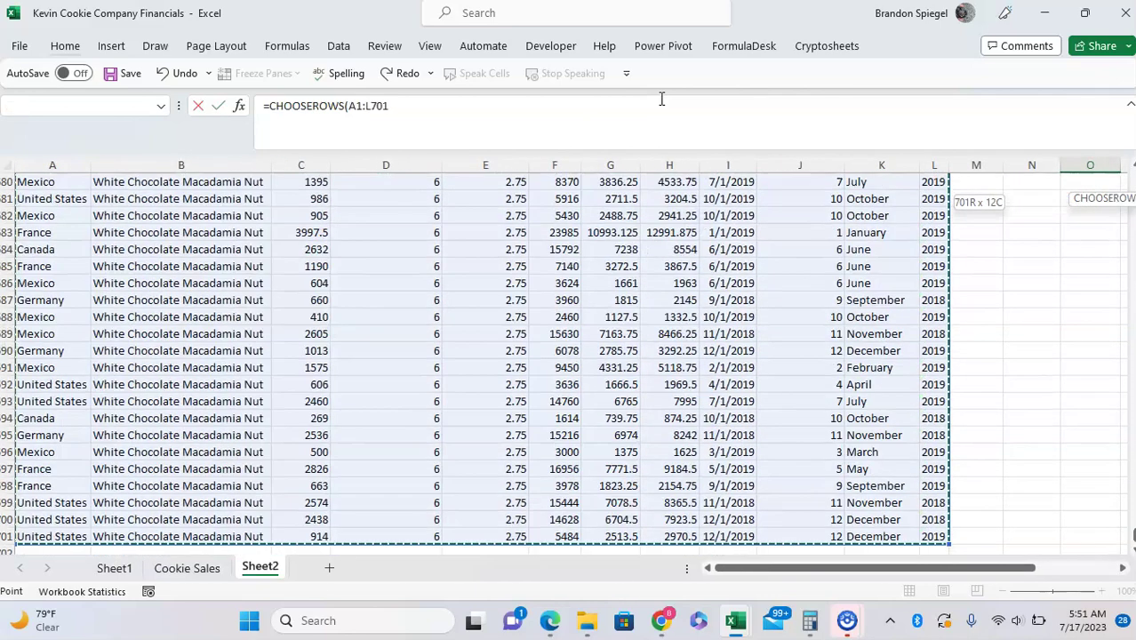
text(,)
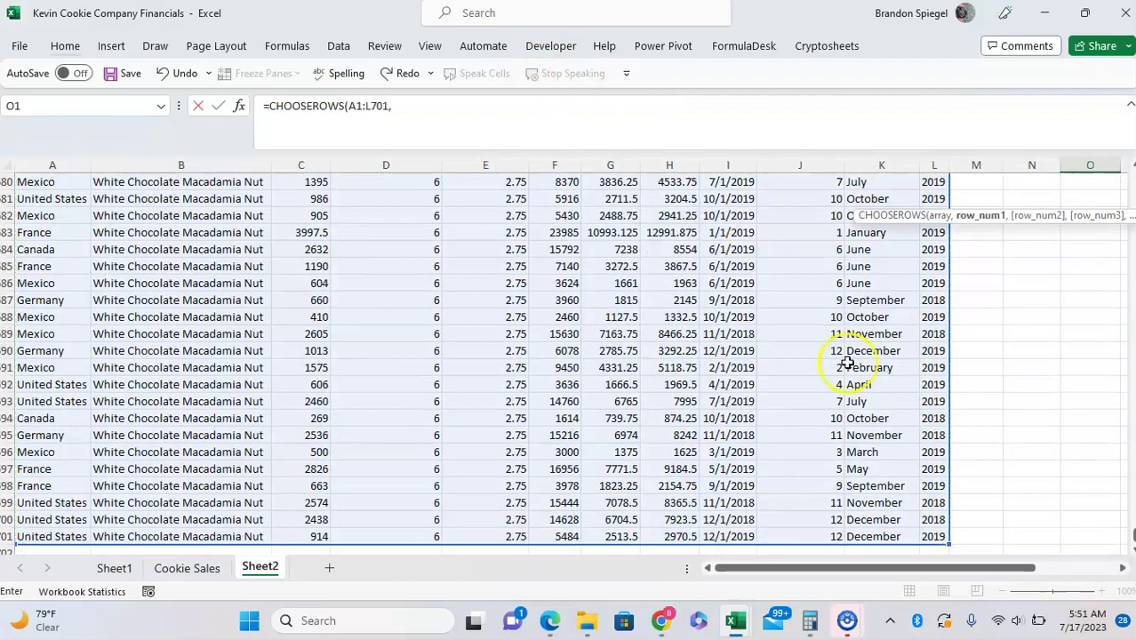
- Finish with row numbers 5, 10, 15, 20 and enter the CHOOSEROWS formula
scroll(849, 362, up, 12)
scroll(847, 362, up, 20)
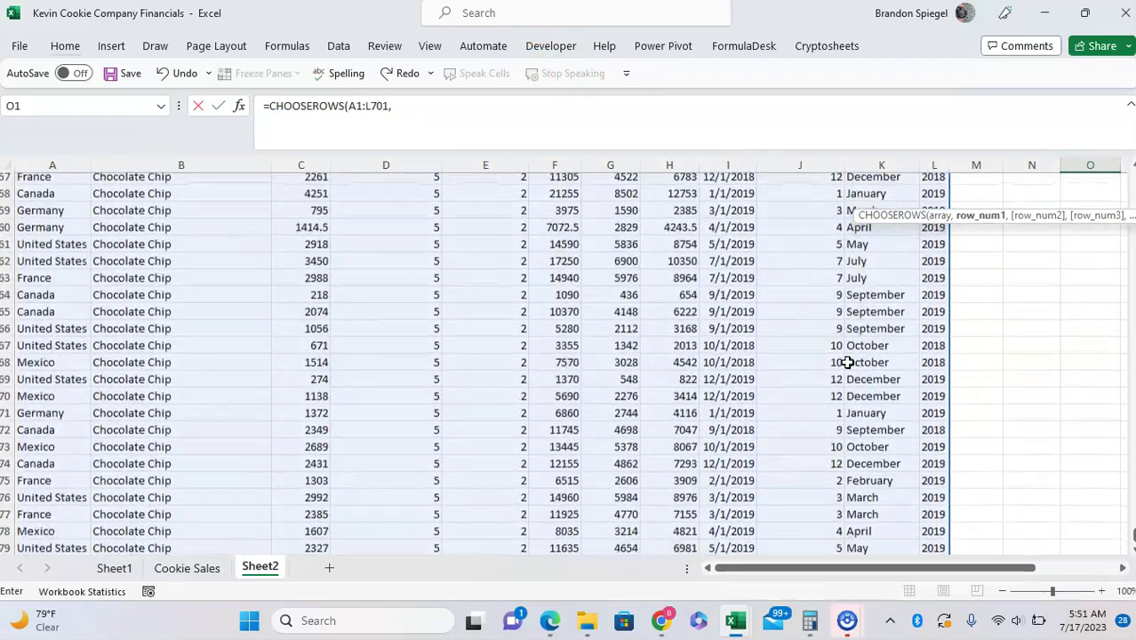
scroll(847, 363, right, 2)
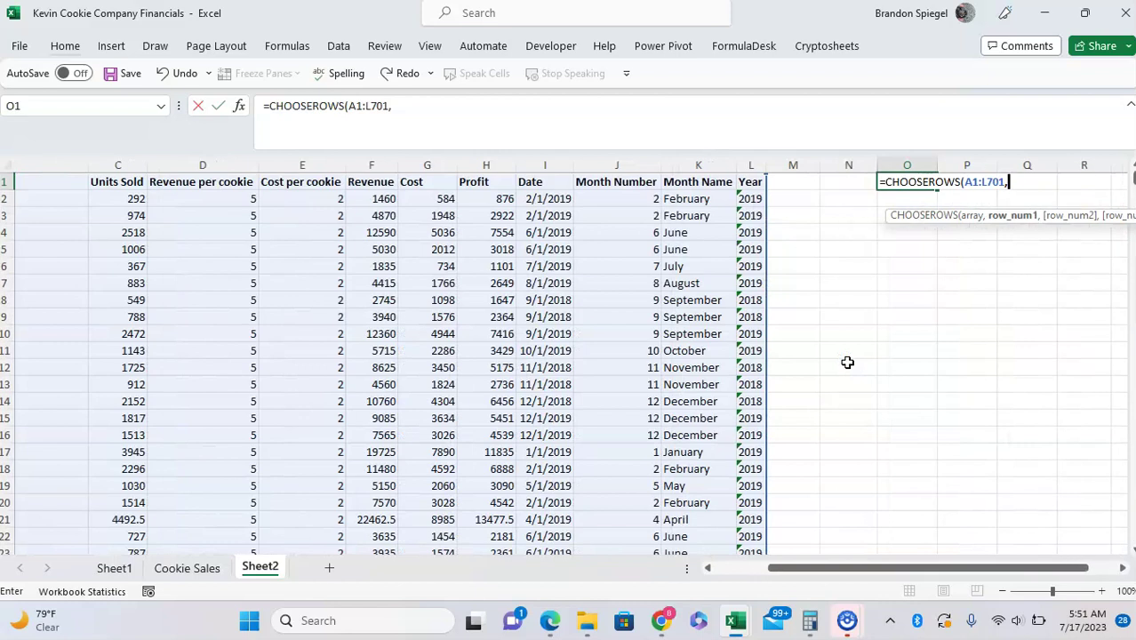
click(524, 118)
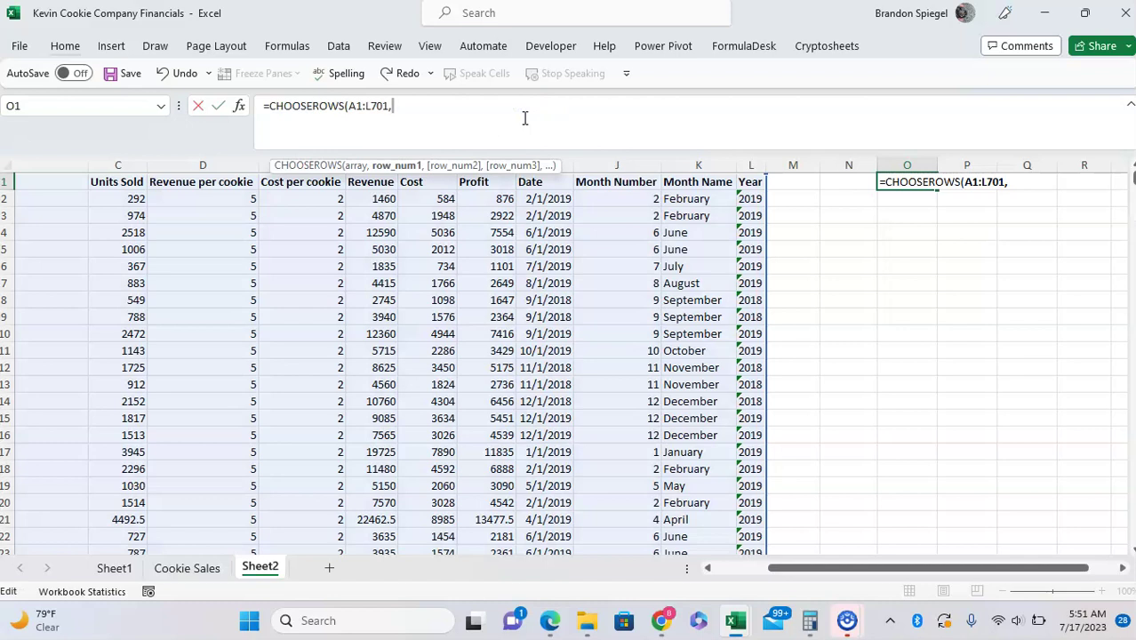
text(5,10,5)
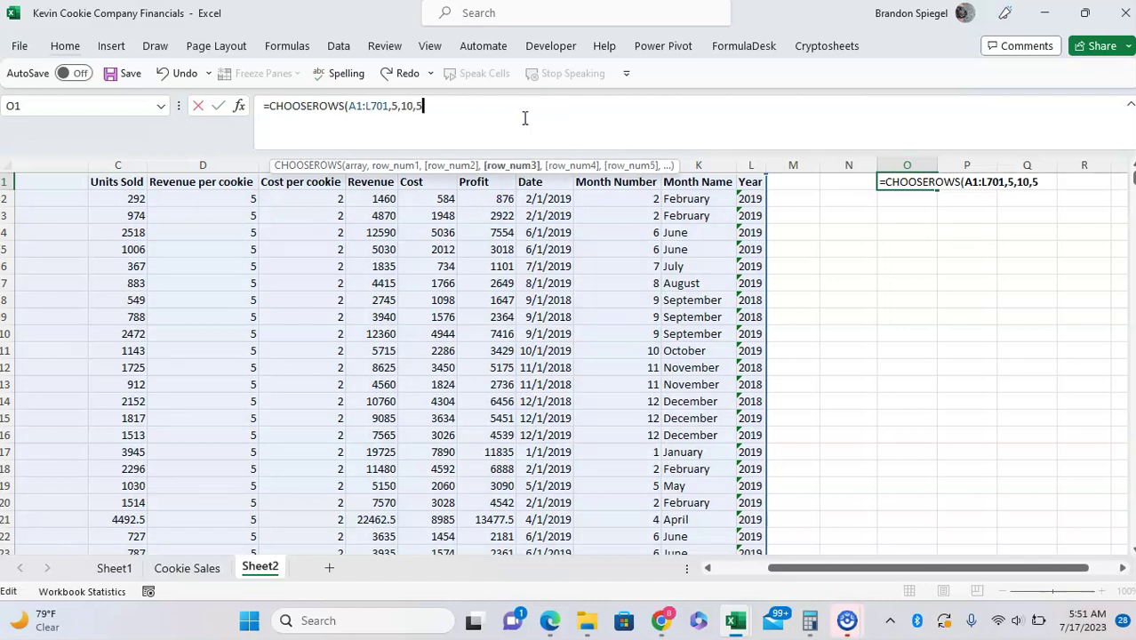
key(BackSpace)
text(15,20)
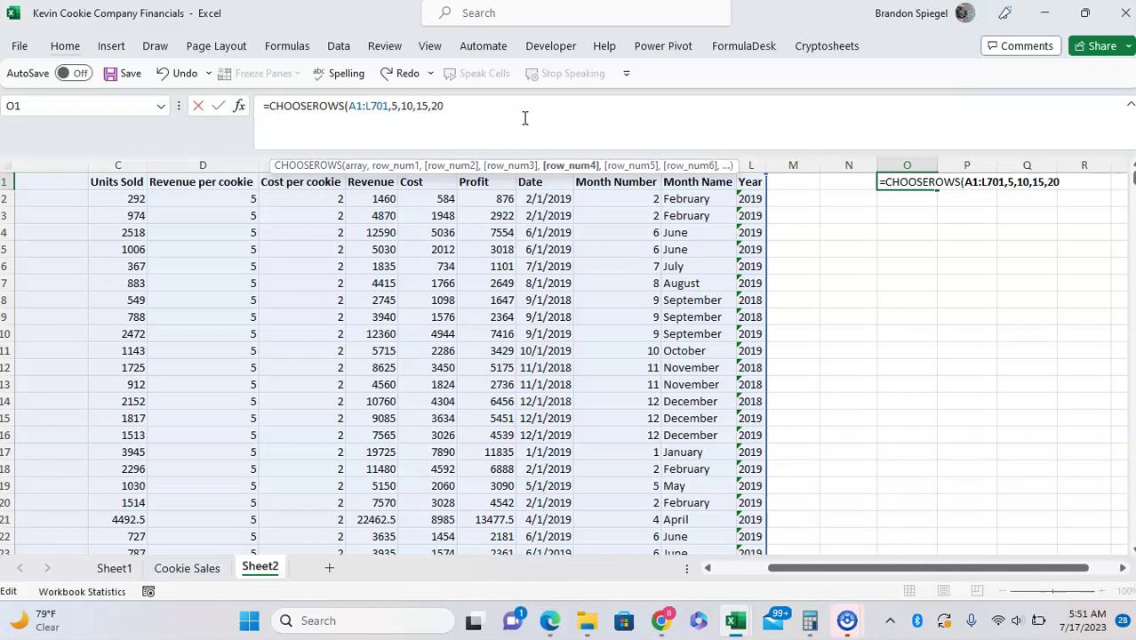
text())
key(Return)
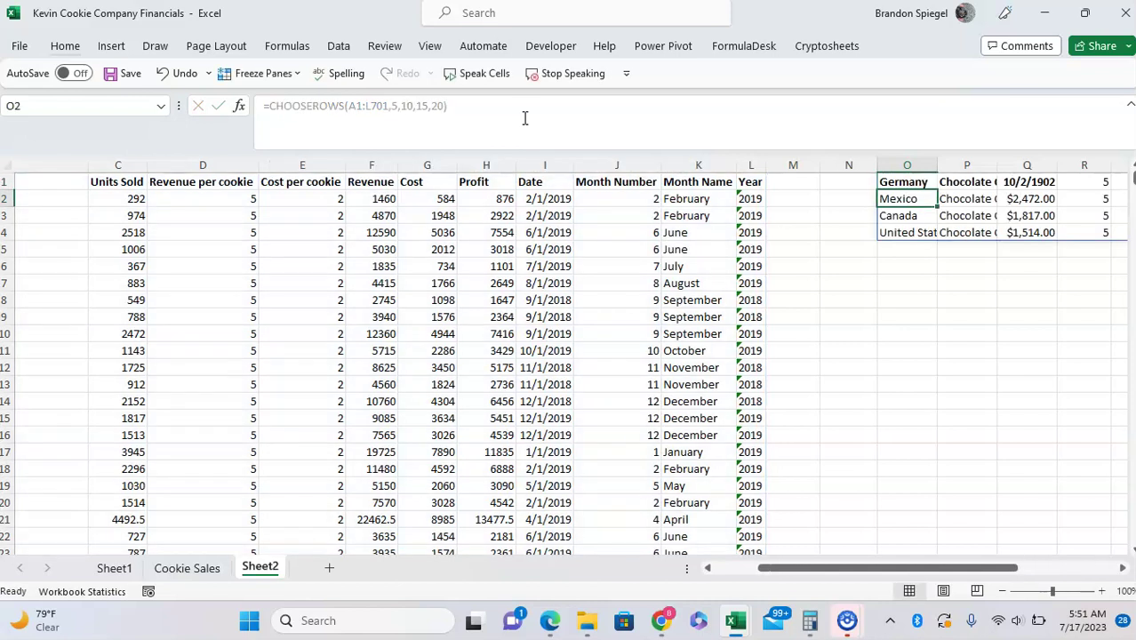
- Select the spilled four-row result, then reopen the O1 formula for editing
key(Up)
key(ctrl+a)
scroll(524, 117, right, 3)
key(shift+BackSpace)
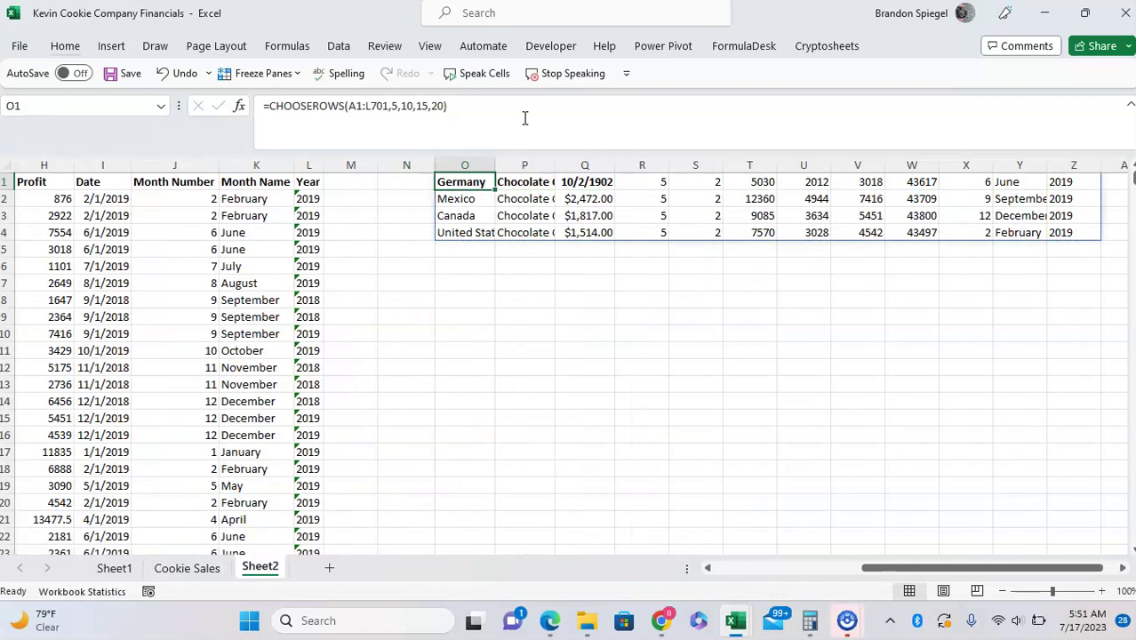
key(F2)
- Add row 1 before 5 in the CHOOSEROWS arguments, then delete the formula from O1
key(Left)
key(Left)
key(Left)
key(Left)
key(Left)
key(Left)
key(Left)
key(Left)
text(1,)
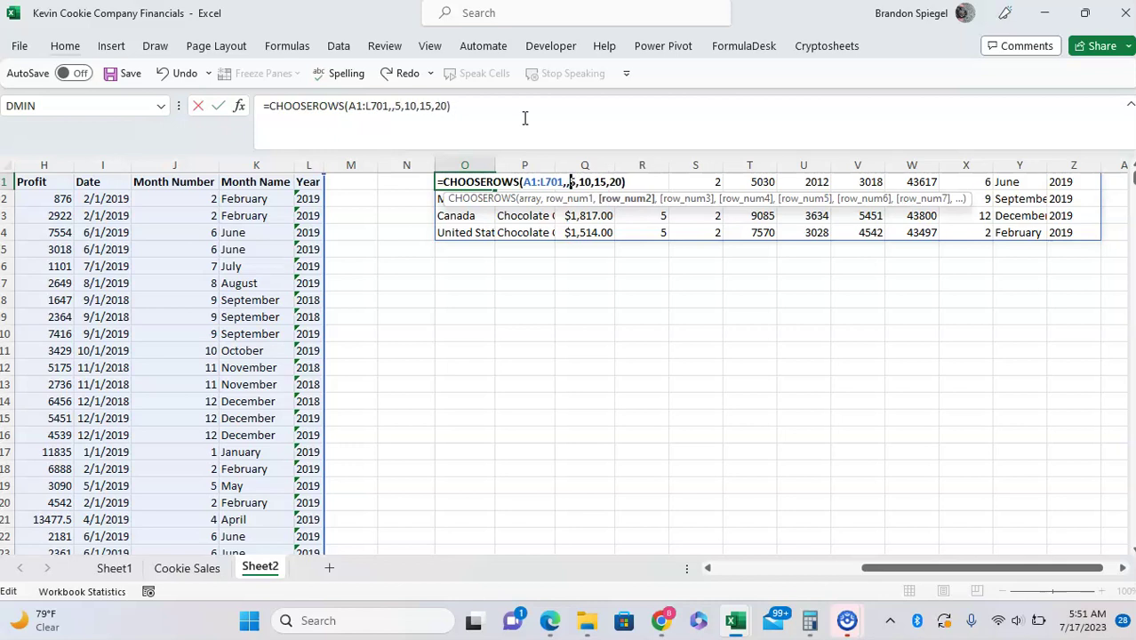
key(Return)
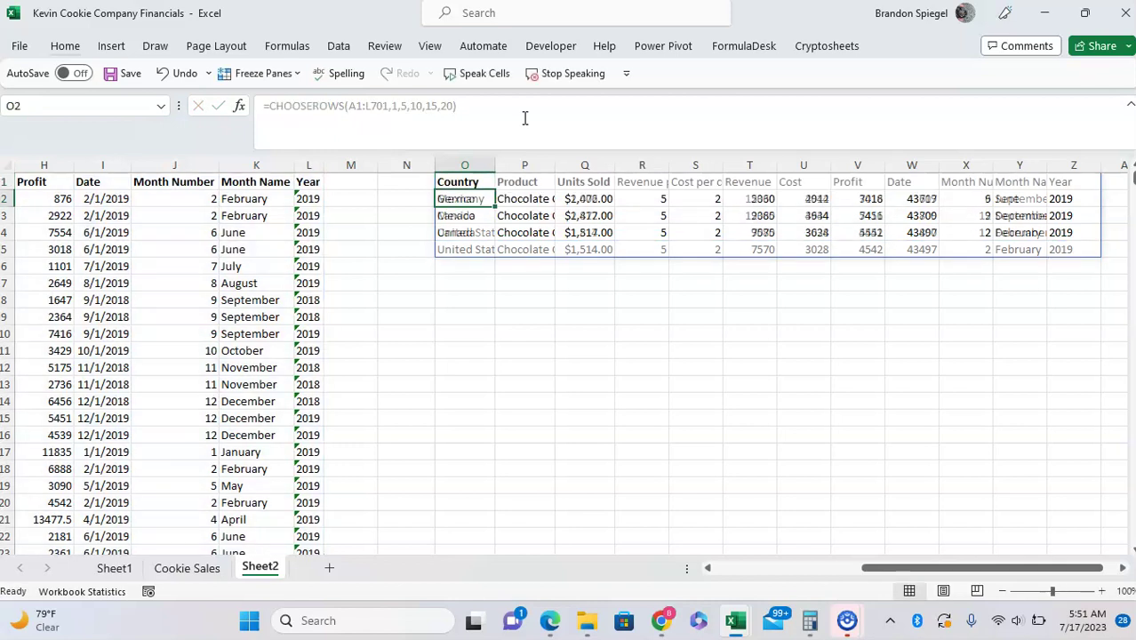
key(Up)
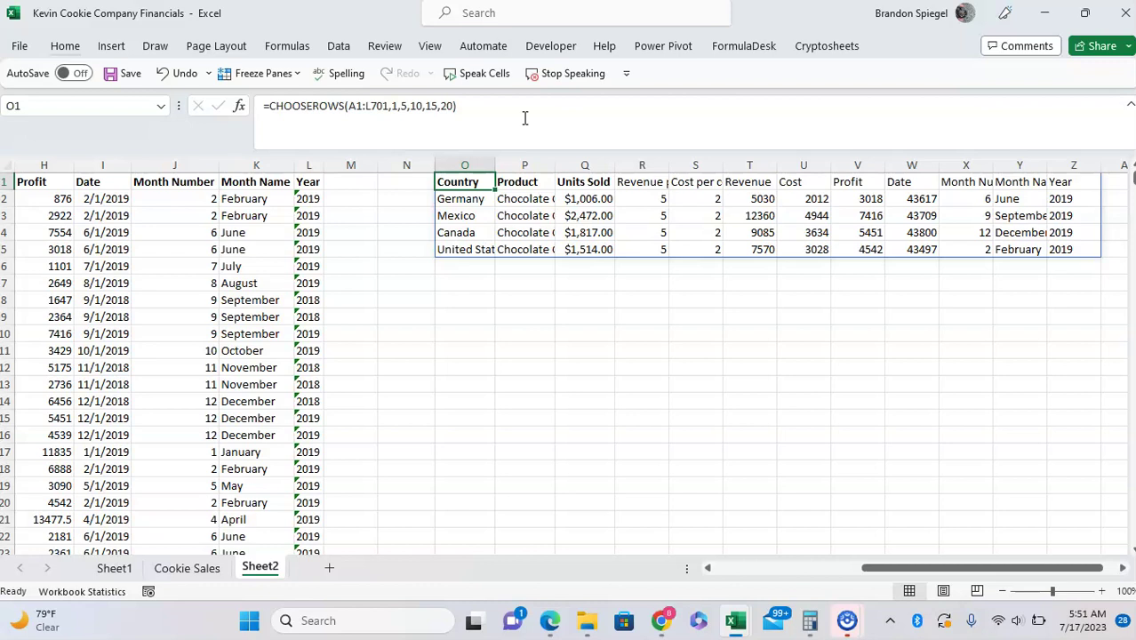
key(Delete)
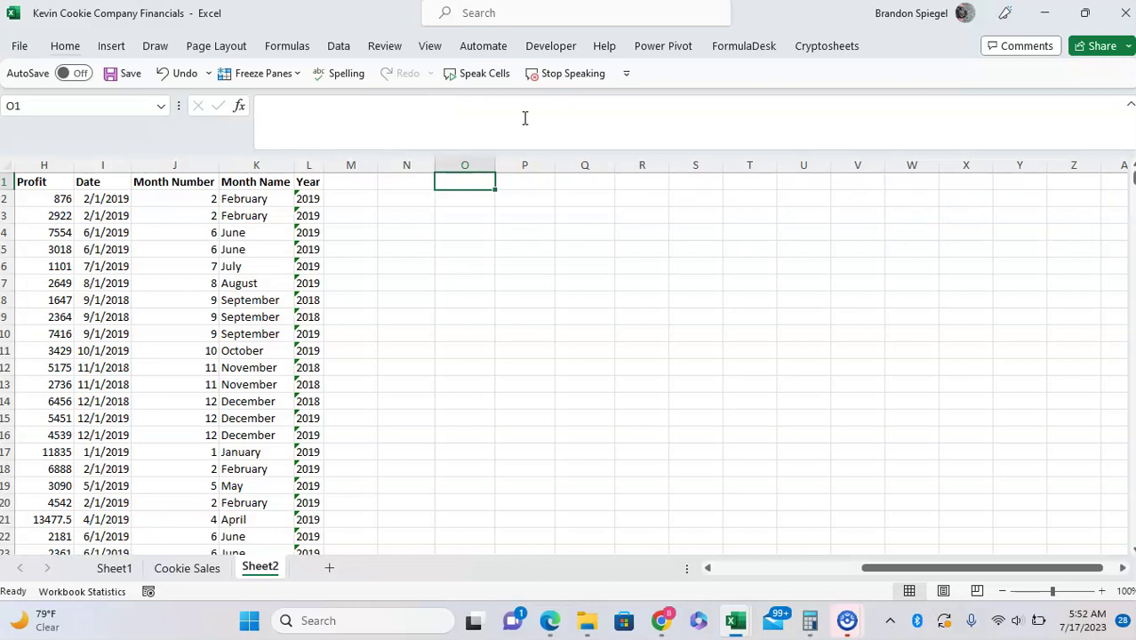
- Briefly select the first ten Date values, then move to cell O1
drag(100, 198, 98, 345)
click(423, 231)
click(509, 189)
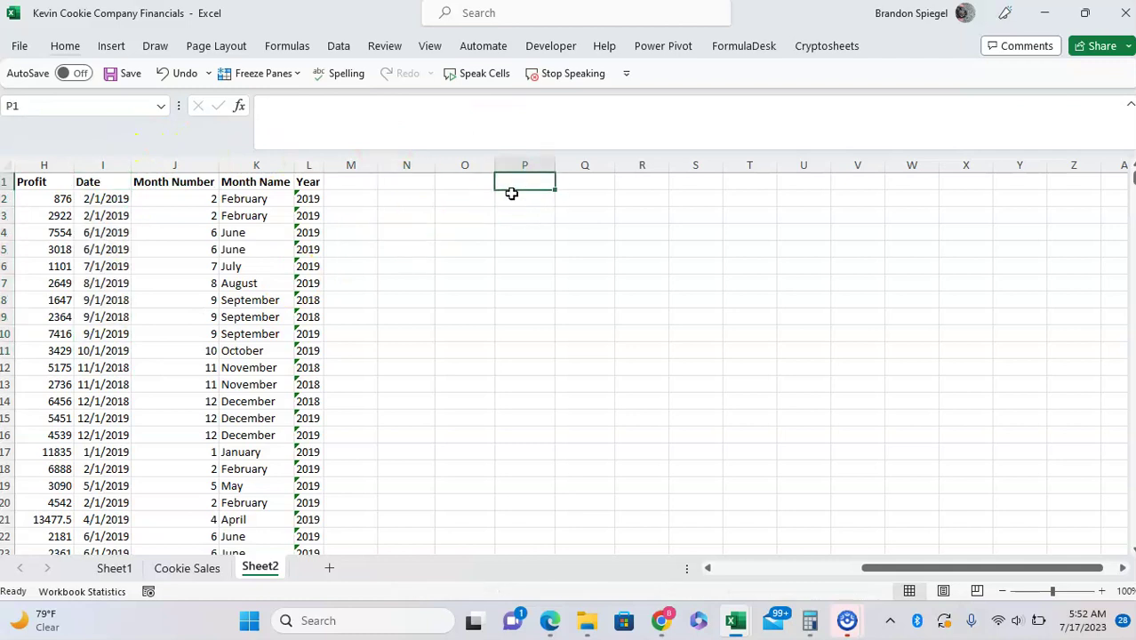
key(Left)
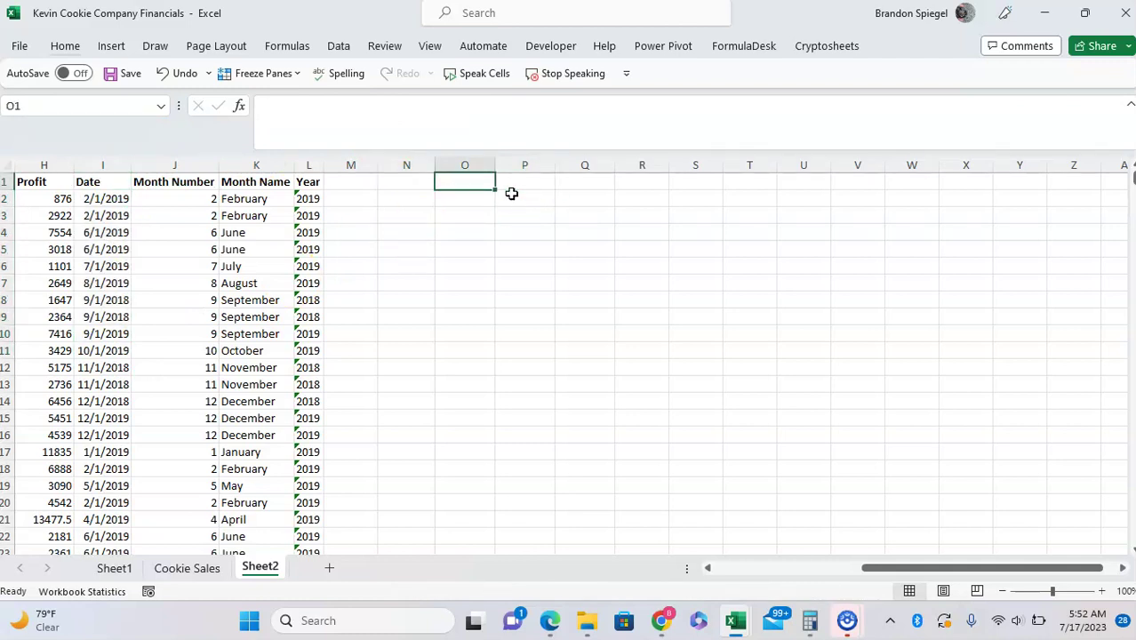
- Start a CHOOSECOLS formula in O1 with A1:L701 as its array
text(=choose)
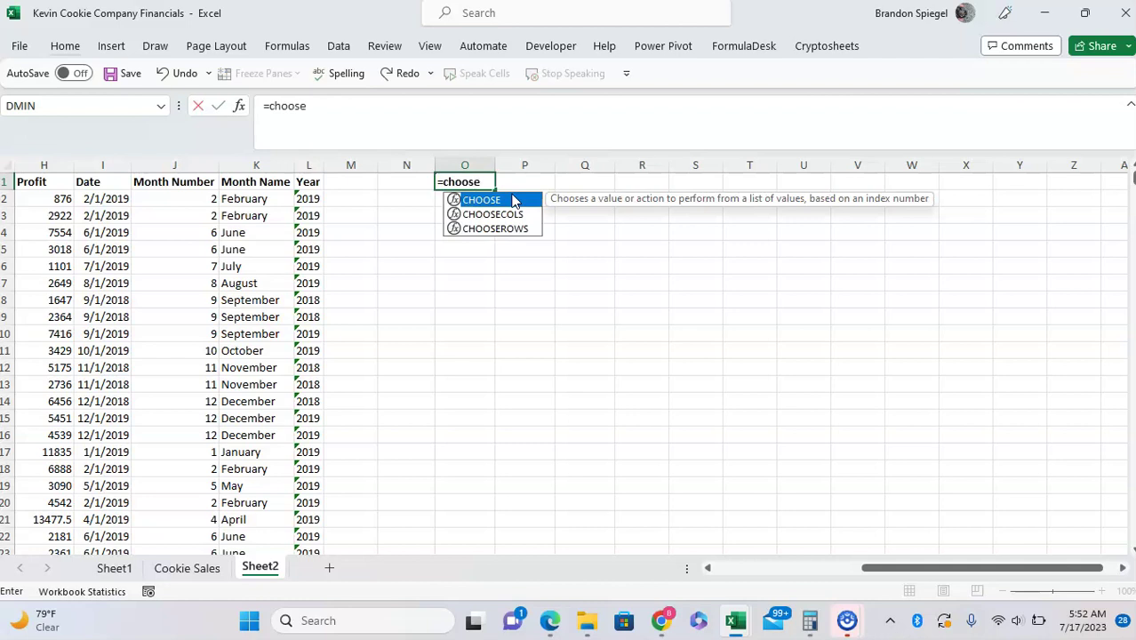
text(co)
key(Tab)
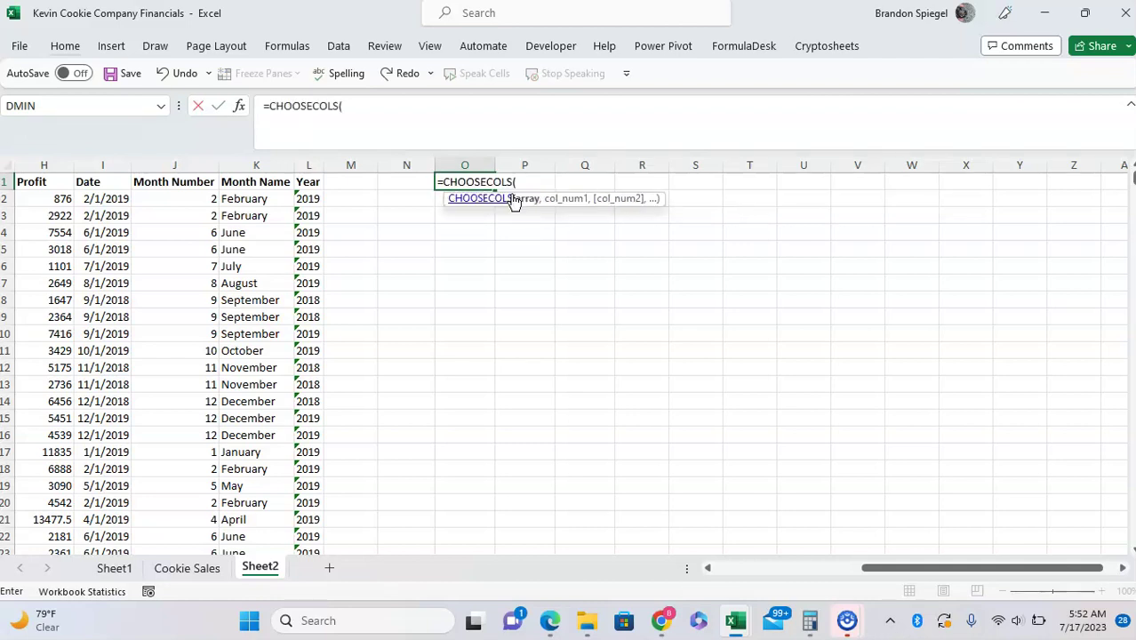
click(241, 209)
key(ctrl+Up)
key(ctrl+Left)
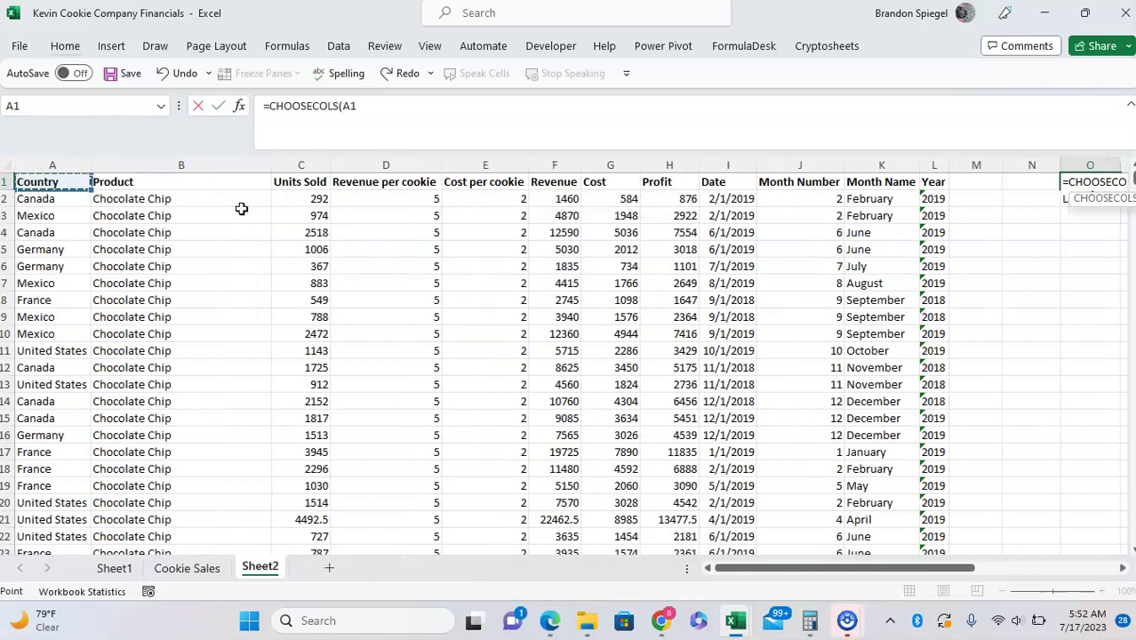
key(ctrl+shift+Right)
key(ctrl+shift+Down)
text(,)
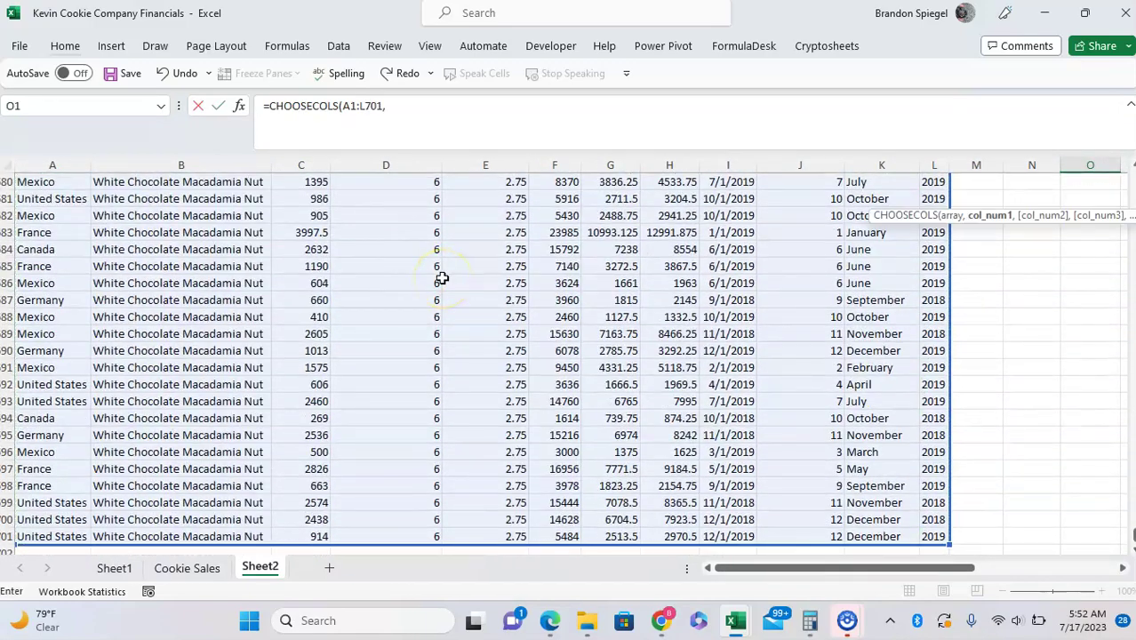
- Add the column numbers 6, 9, 8 and enter the CHOOSECOLS formula
scroll(441, 278, up, 20)
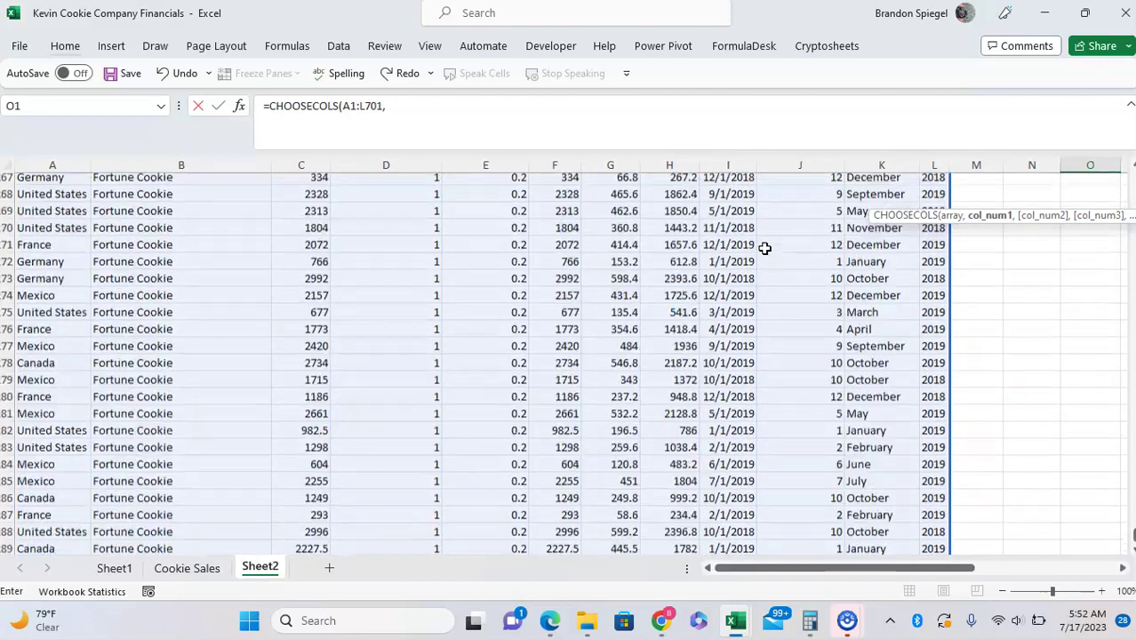
scroll(764, 249, up, 20)
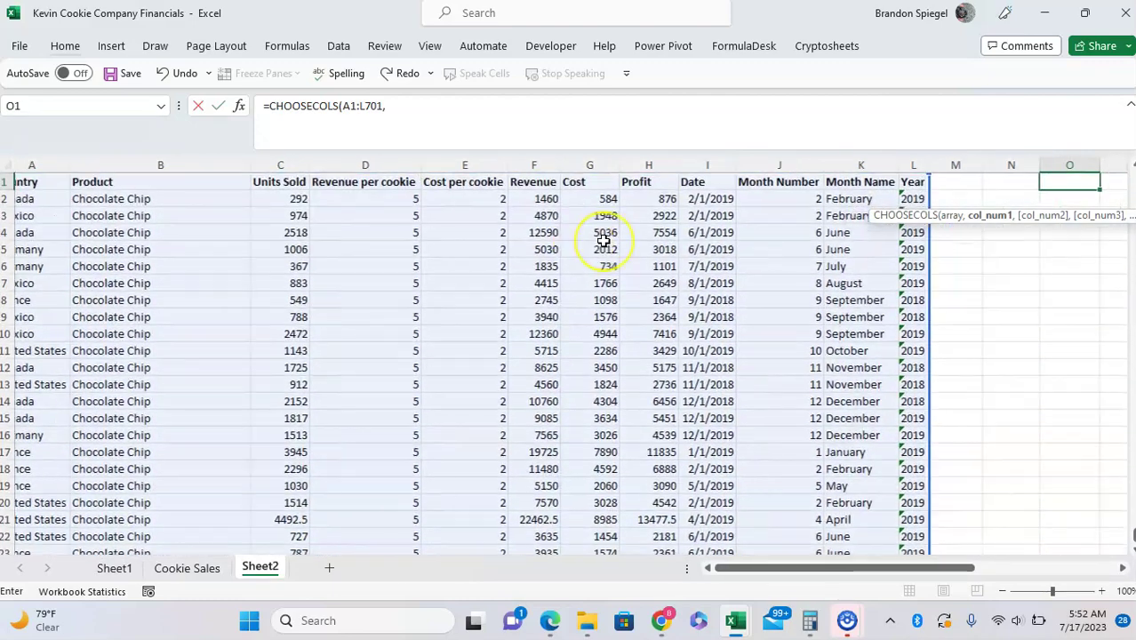
scroll(604, 240, right, 4)
click(472, 106)
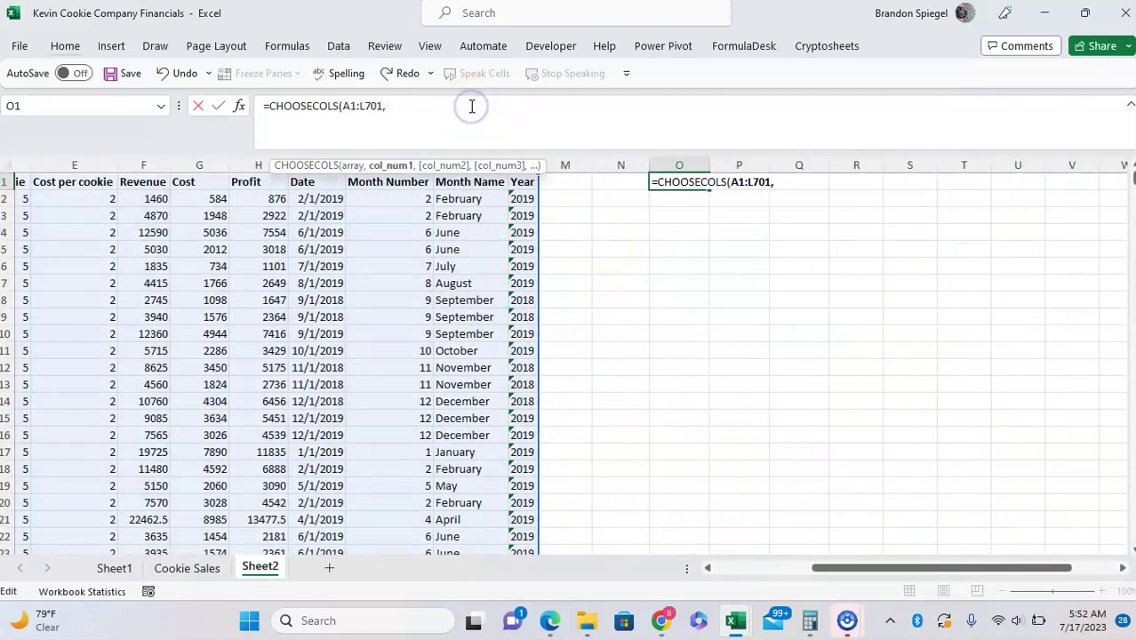
text(6,9,8)
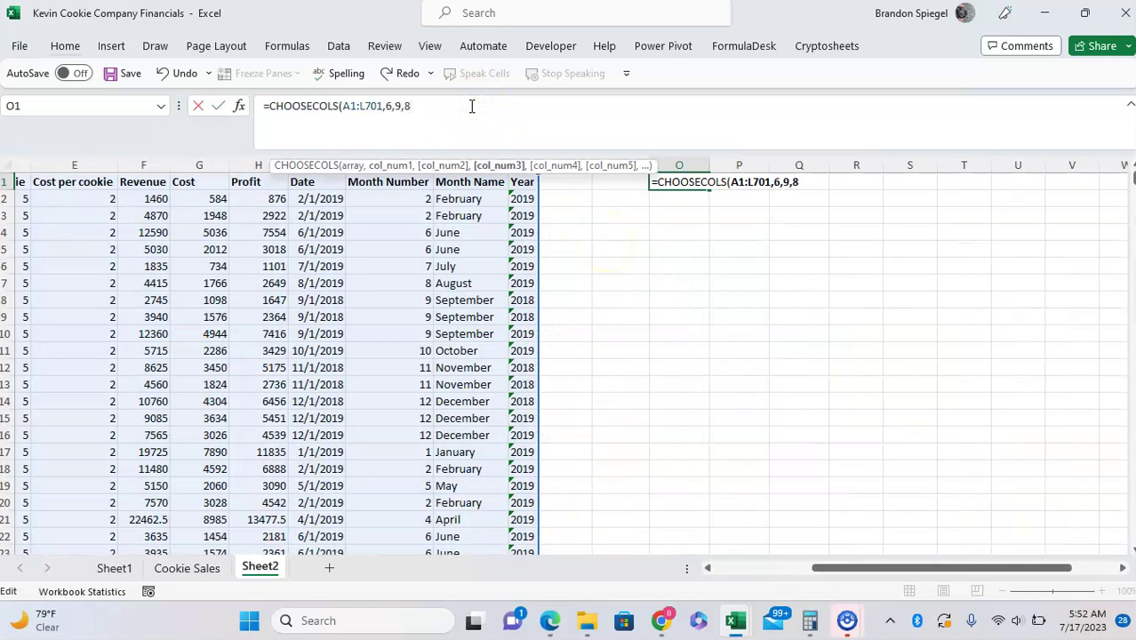
text())
key(Return)
- Select the spilled result and autofit the widths of columns O to Q
key(Up)
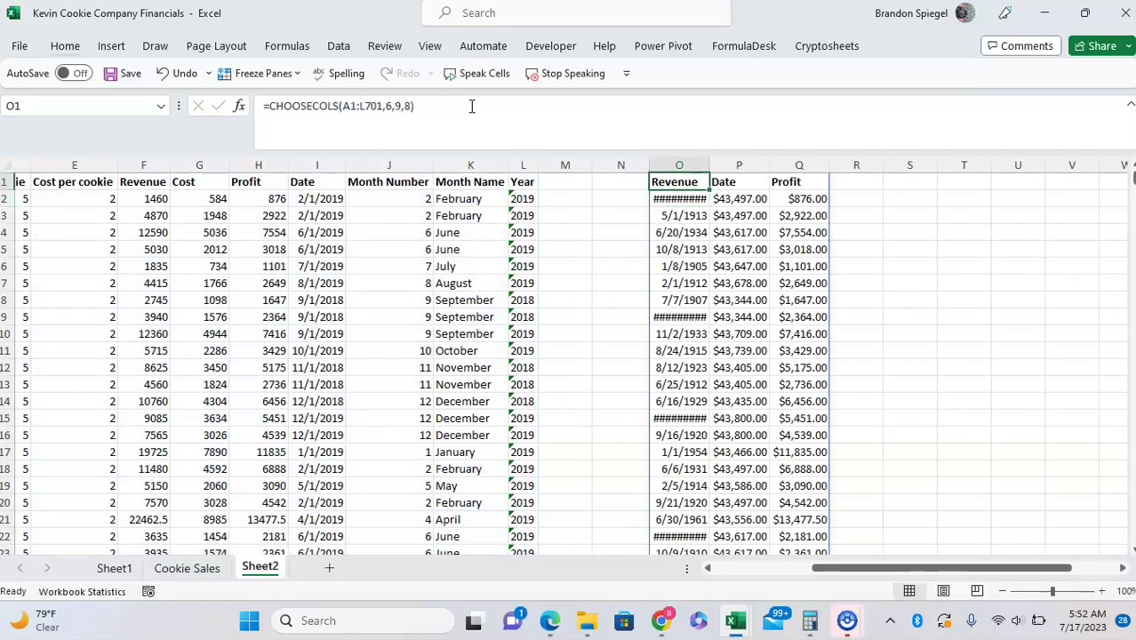
key(ctrl+shift+Right)
key(ctrl+shift+Down)
key(alt+h)
key(o)
key(i)
key(ctrl+BackSpace)
click(677, 184)
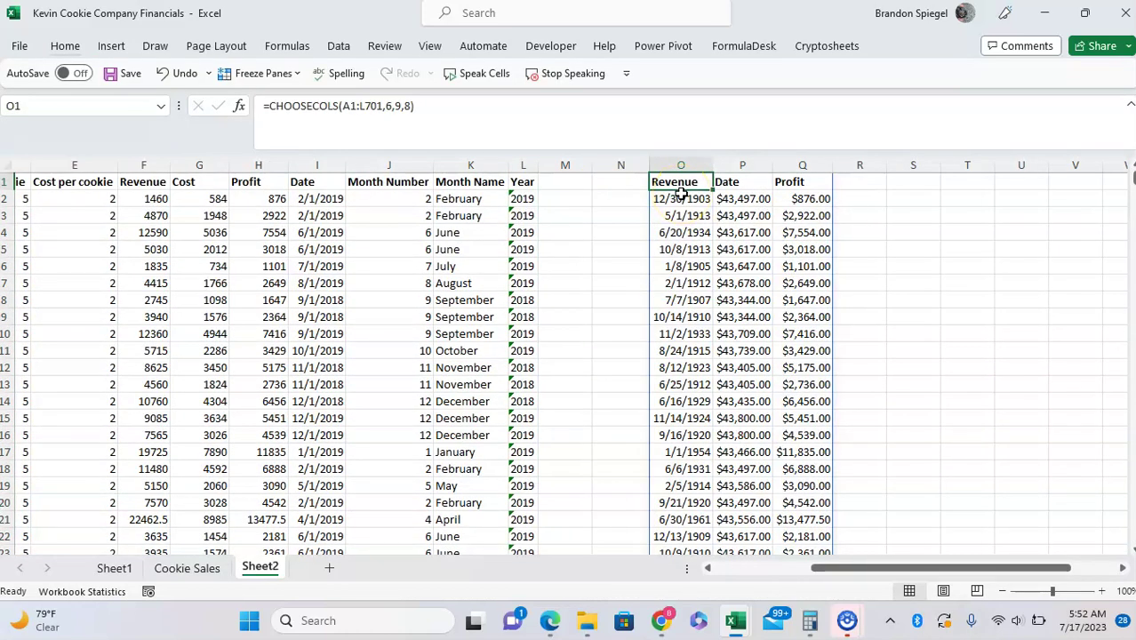
- Change the O1 column arguments to 9,6,8 so Date comes before Revenue
click(680, 196)
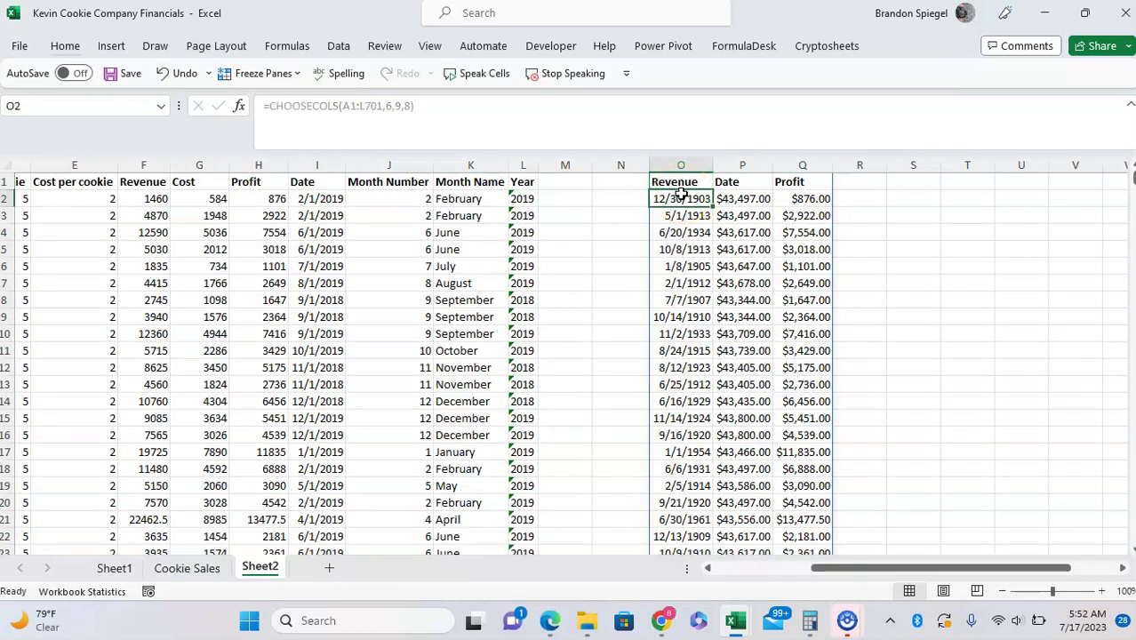
key(Up)
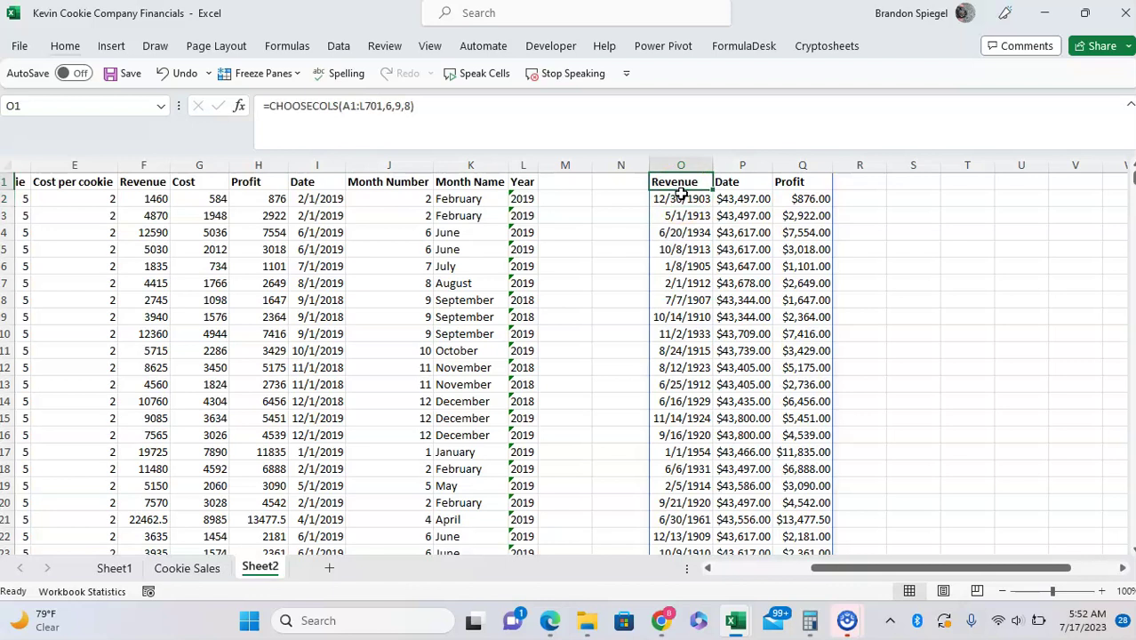
key(F2)
key(Escape)
key(F2)
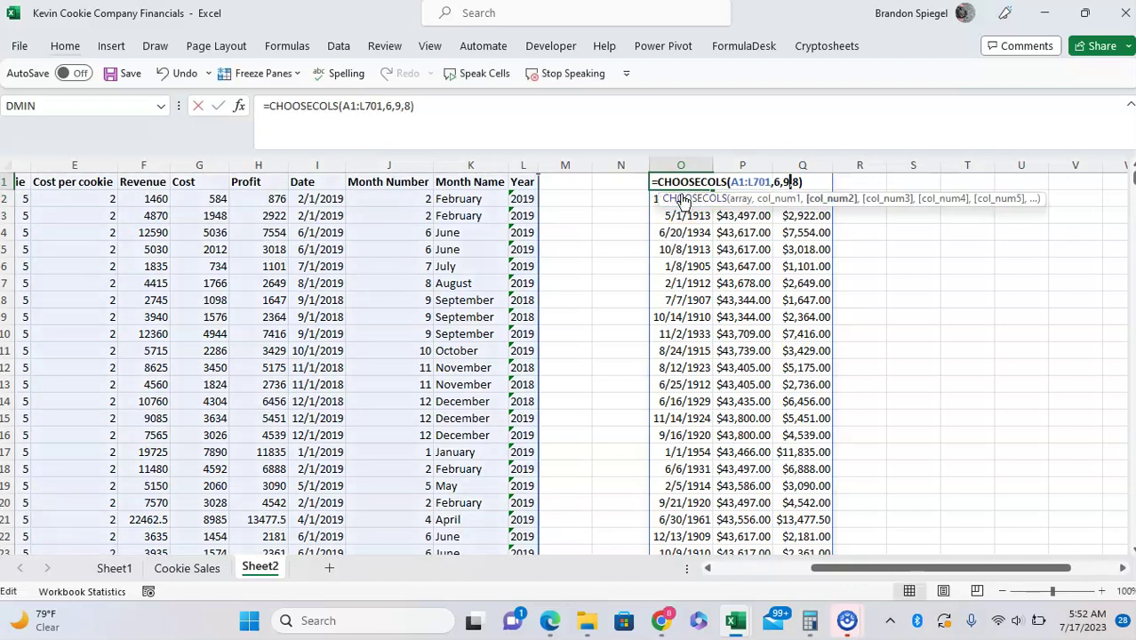
key(Left)
key(Left)
key(Left)
key(Left)
key(Left)
key(BackSpace)
text(9)
key(Right)
key(Right)
key(BackSpace)
text(6)
key(Return)
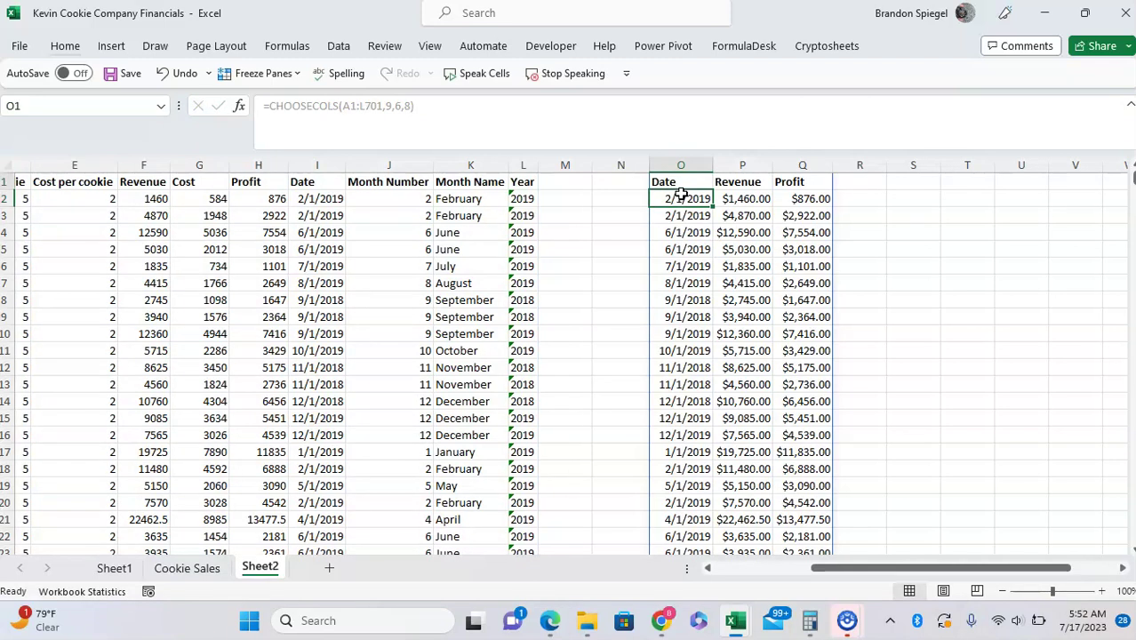
- Check the spilled results top to bottom and reopen the O1 formula for editing
key(Up)
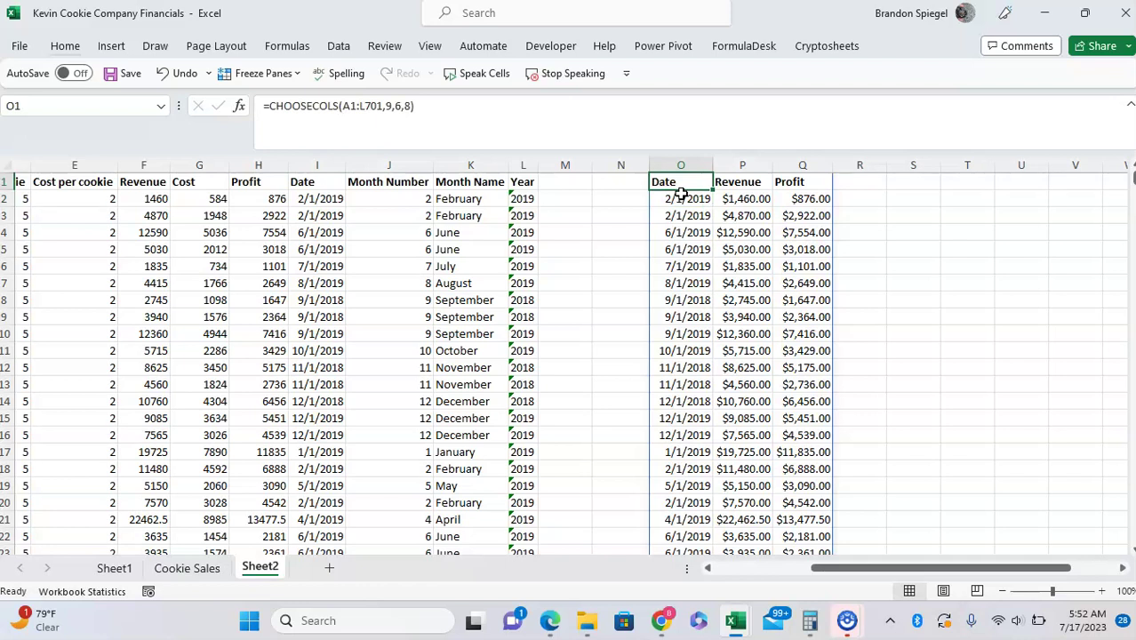
key(Down)
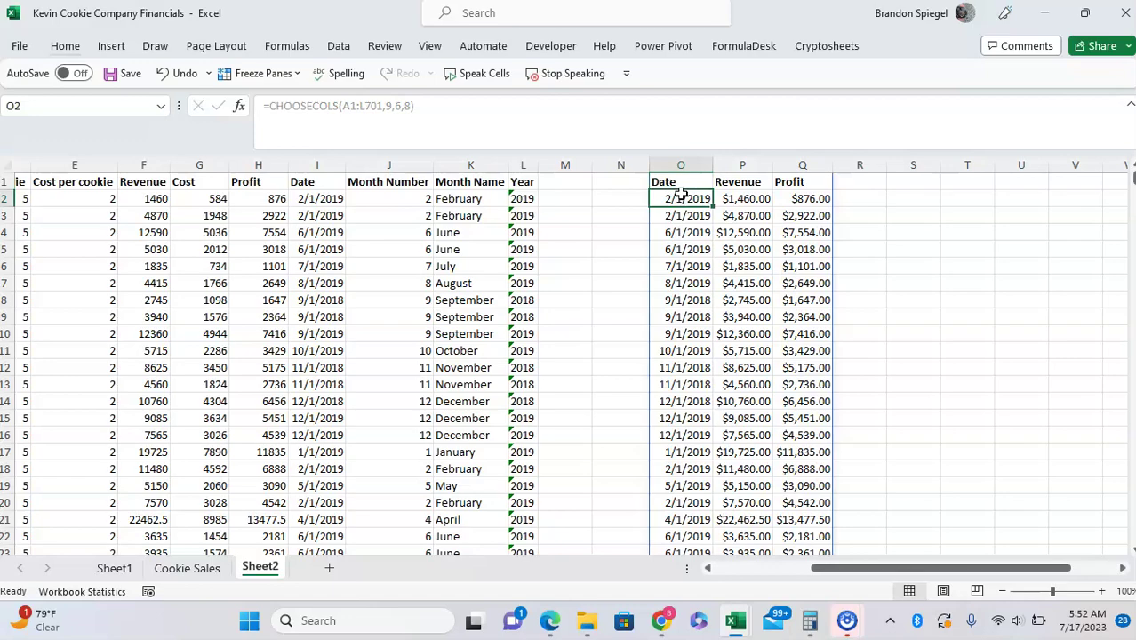
key(ctrl+Down)
key(ctrl+Up)
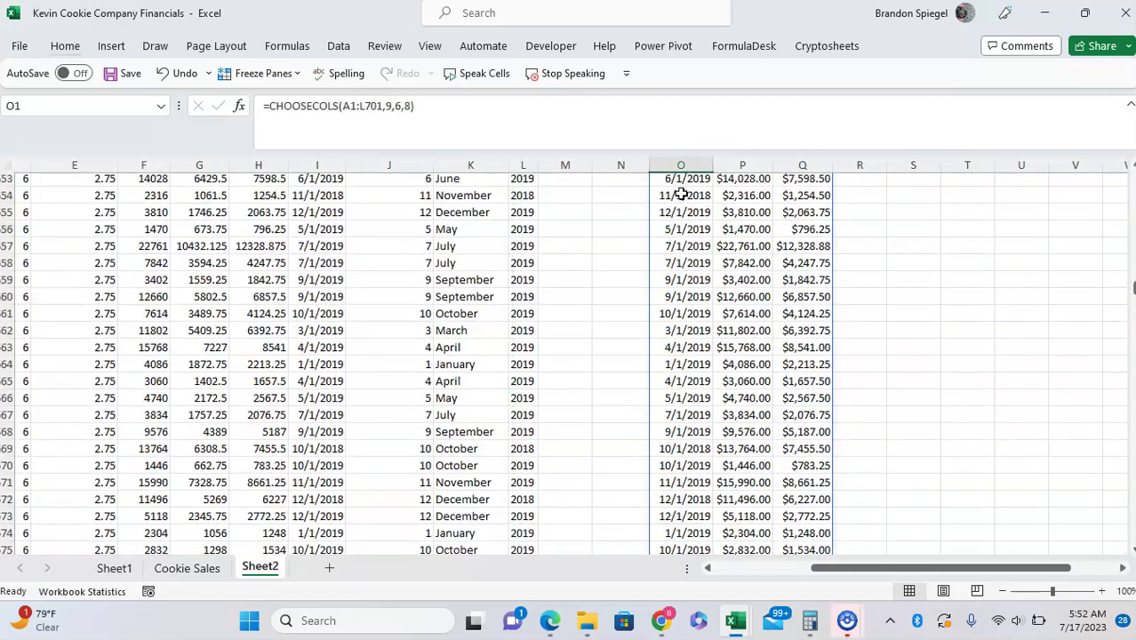
key(ctrl+Down)
key(ctrl+Up)
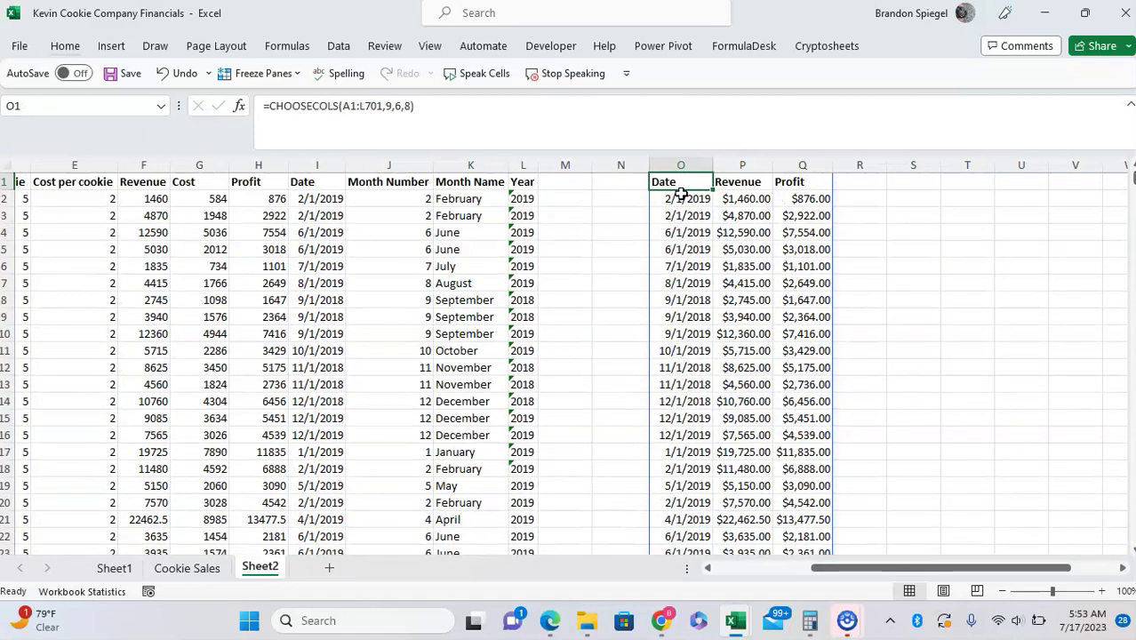
key(F2)
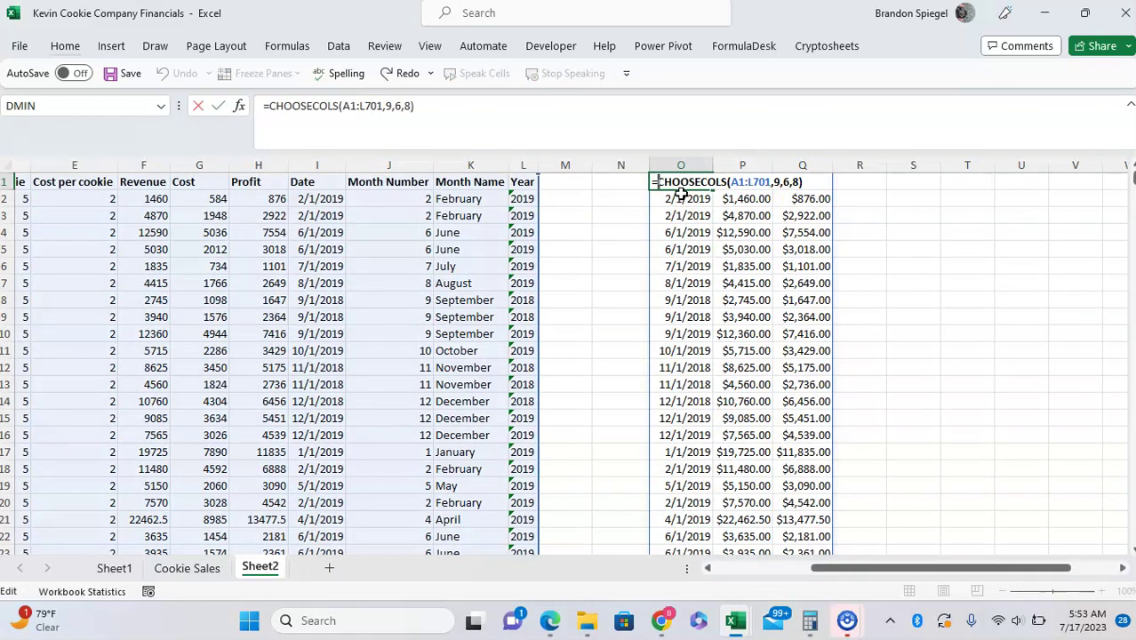
- Change O1 to =SORT(CHOOSECOLS(A1:L701,9,6,8),1,-1) to list newest dates first
key(Home)
key(Right)
text(sort)
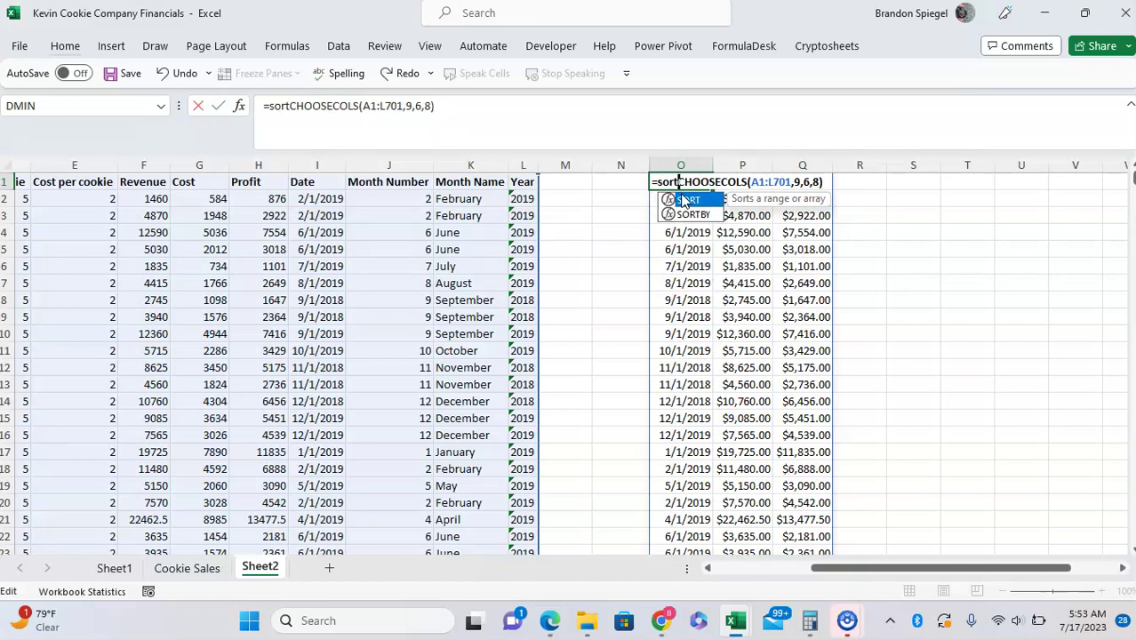
double_click(684, 201)
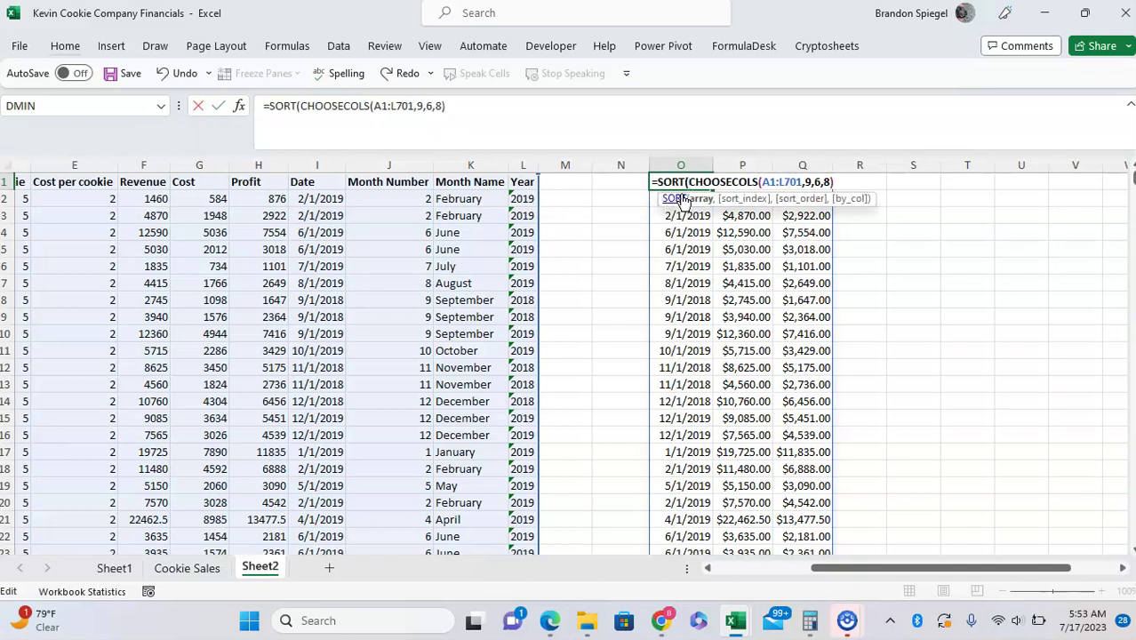
click(538, 107)
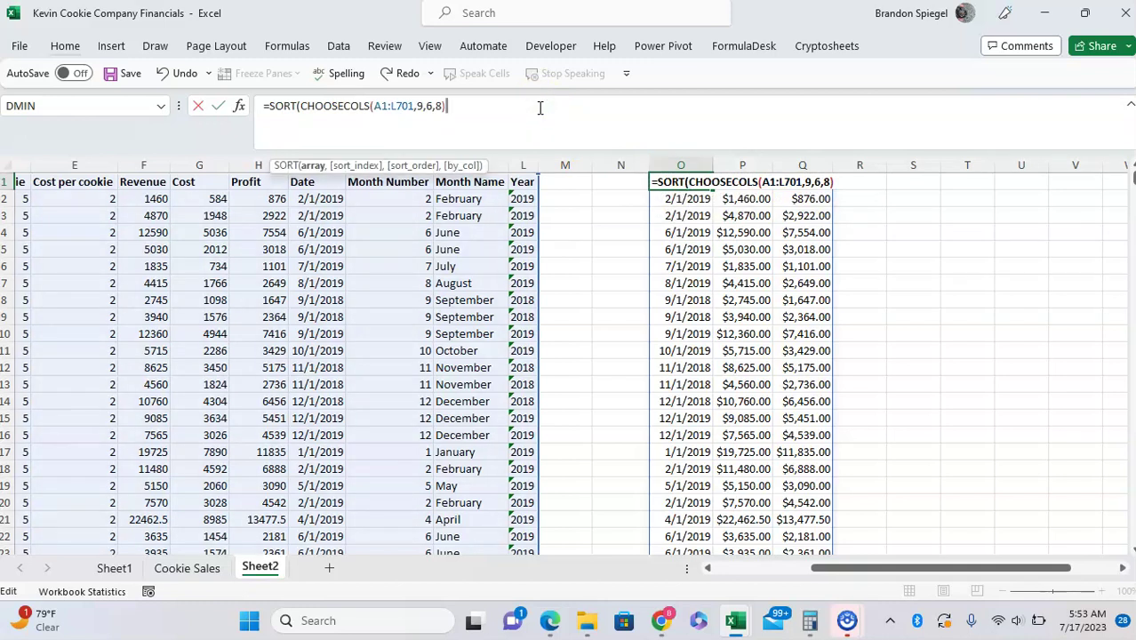
text(,)
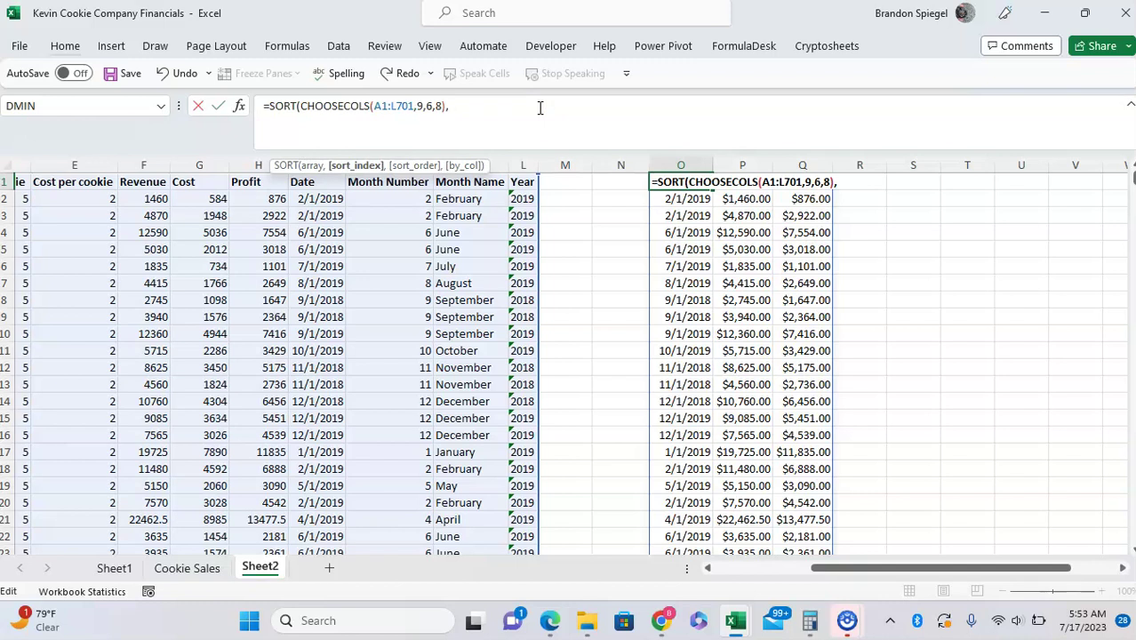
text(1,)
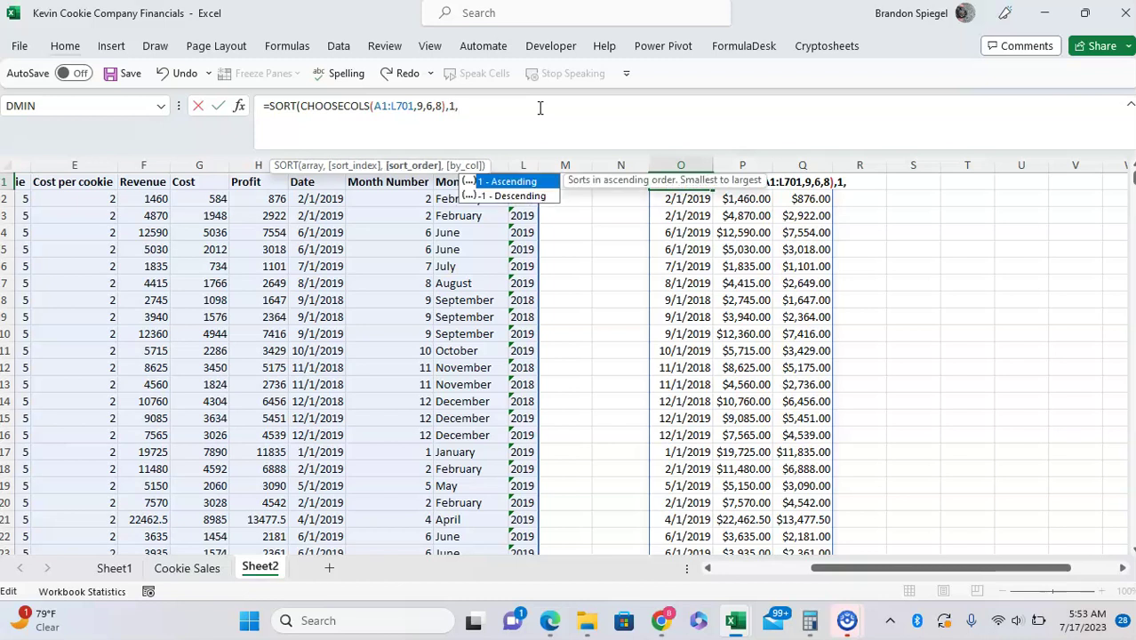
text(-1)
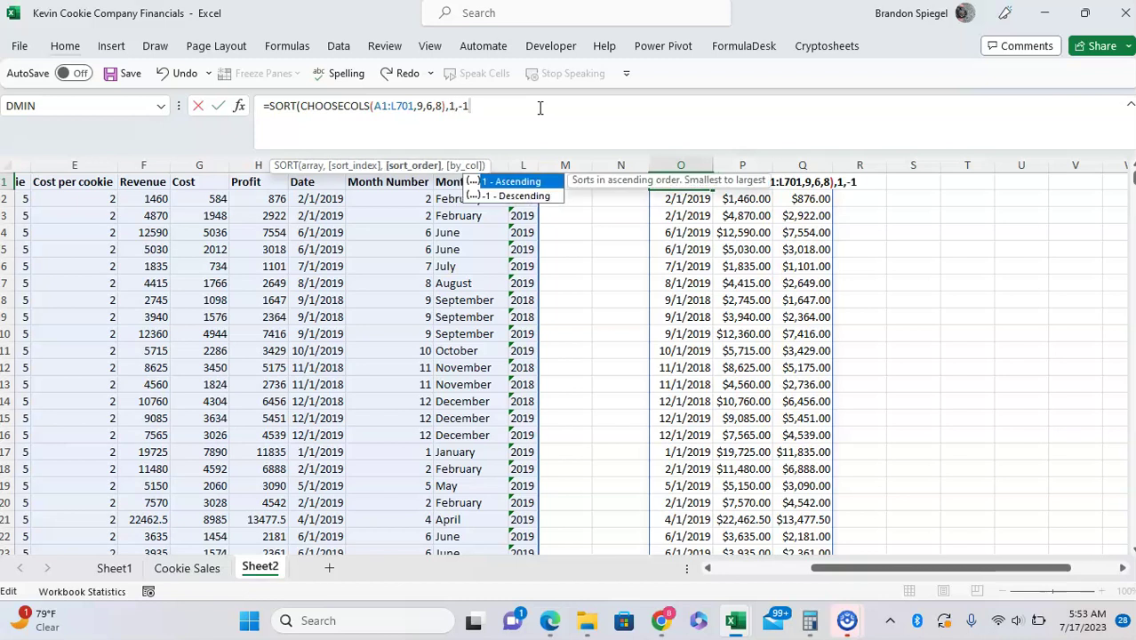
text())
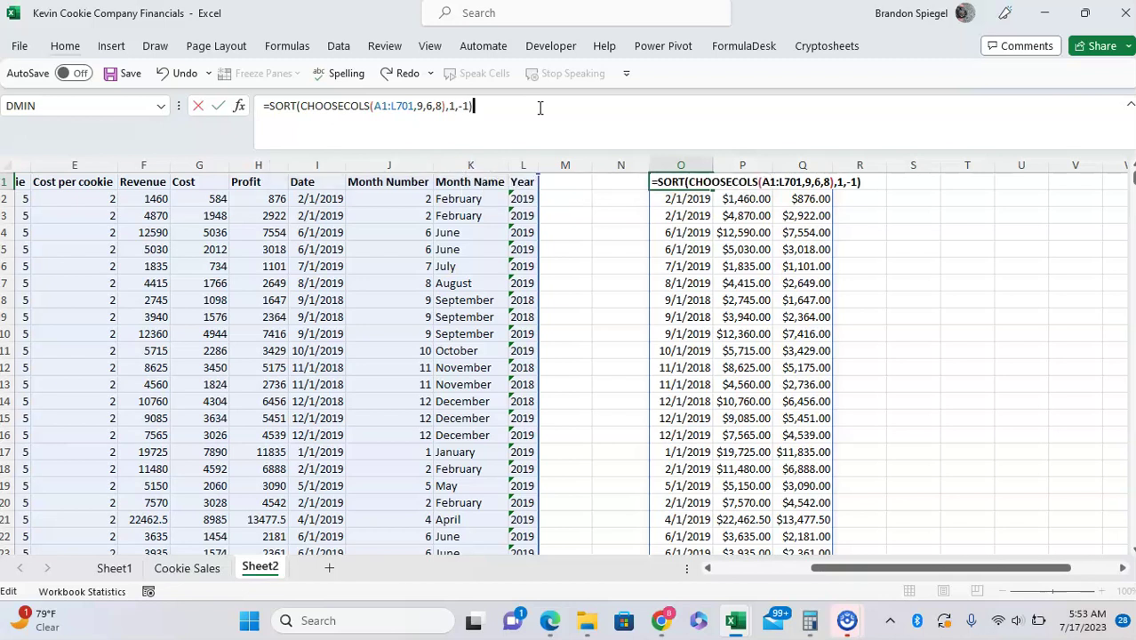
key(Return)
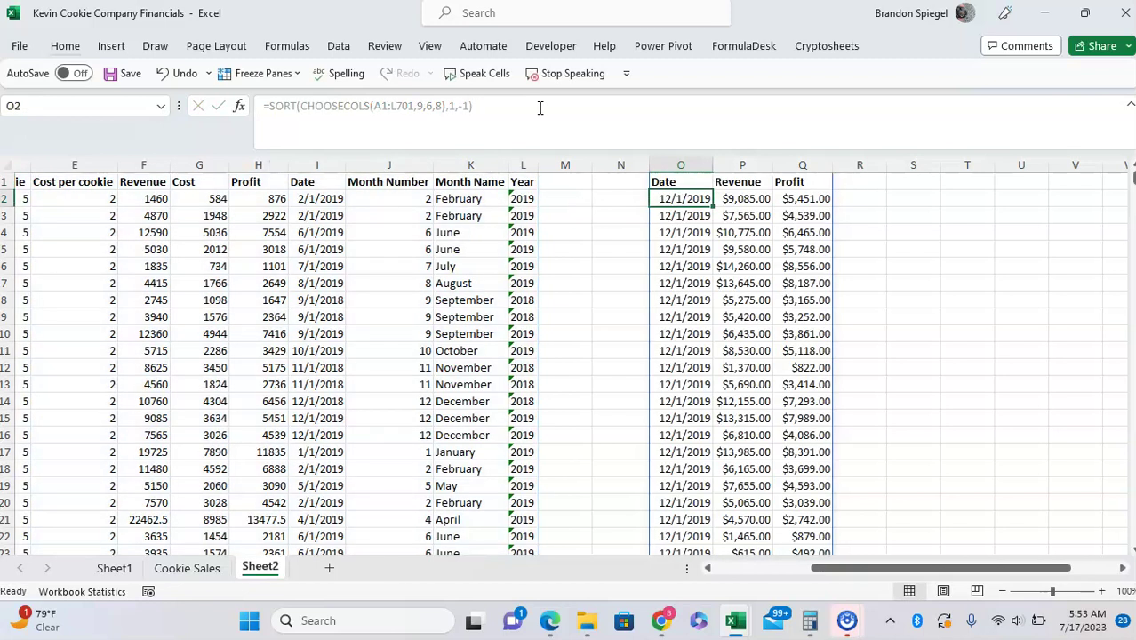
scroll(711, 267, down, 20)
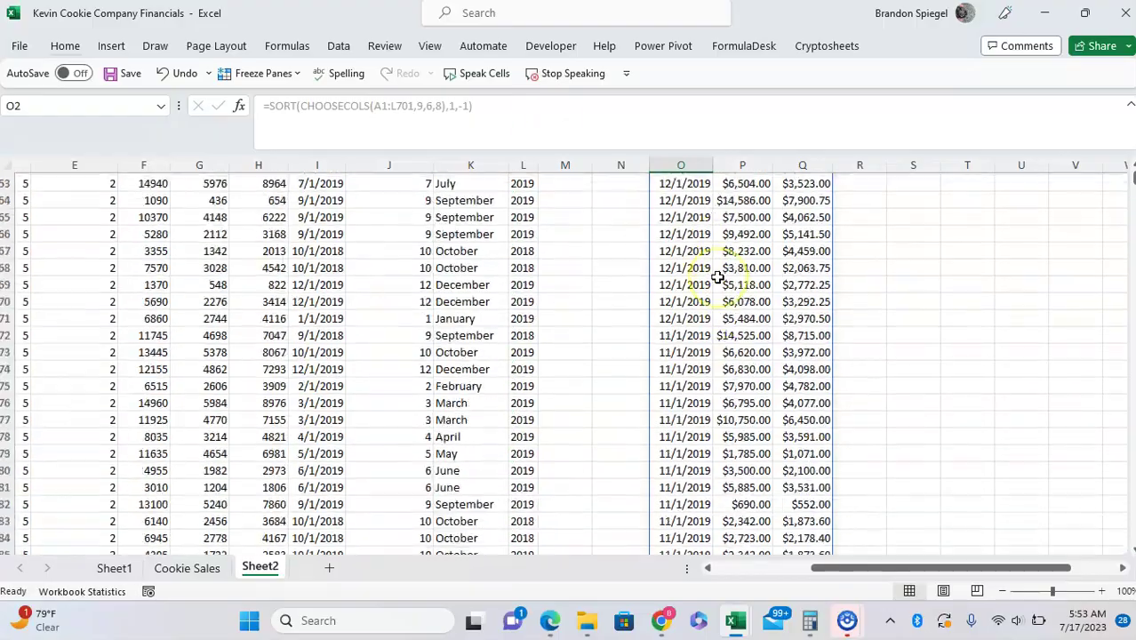
scroll(717, 278, down, 20)
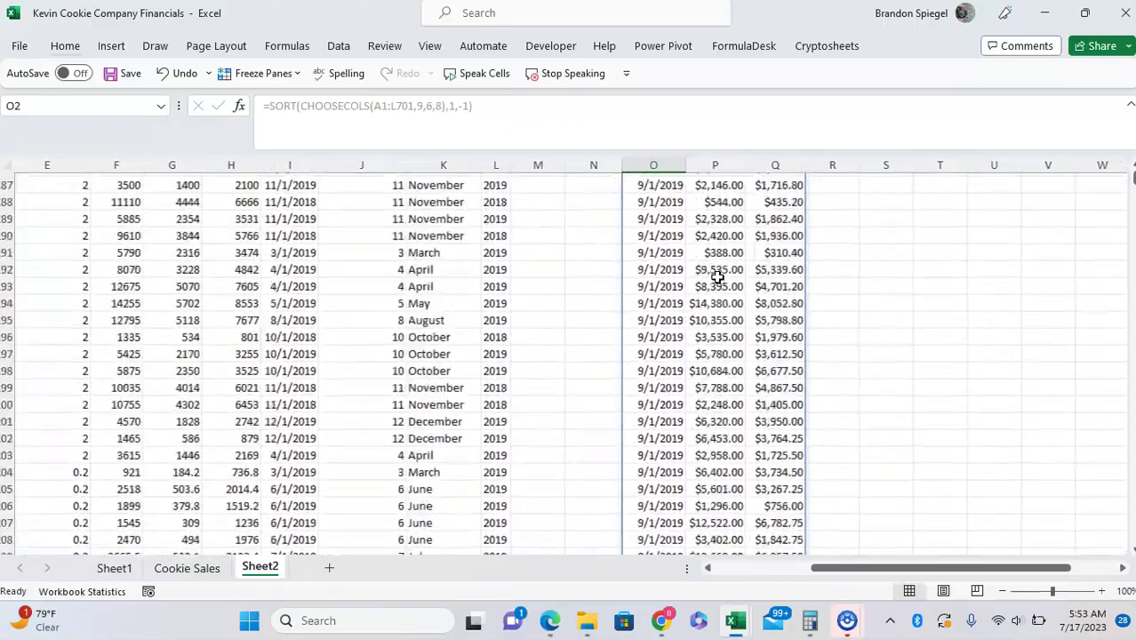
- Check how far the sorted spill extends, then reopen the O1 formula at its start
key(ctrl+Up)
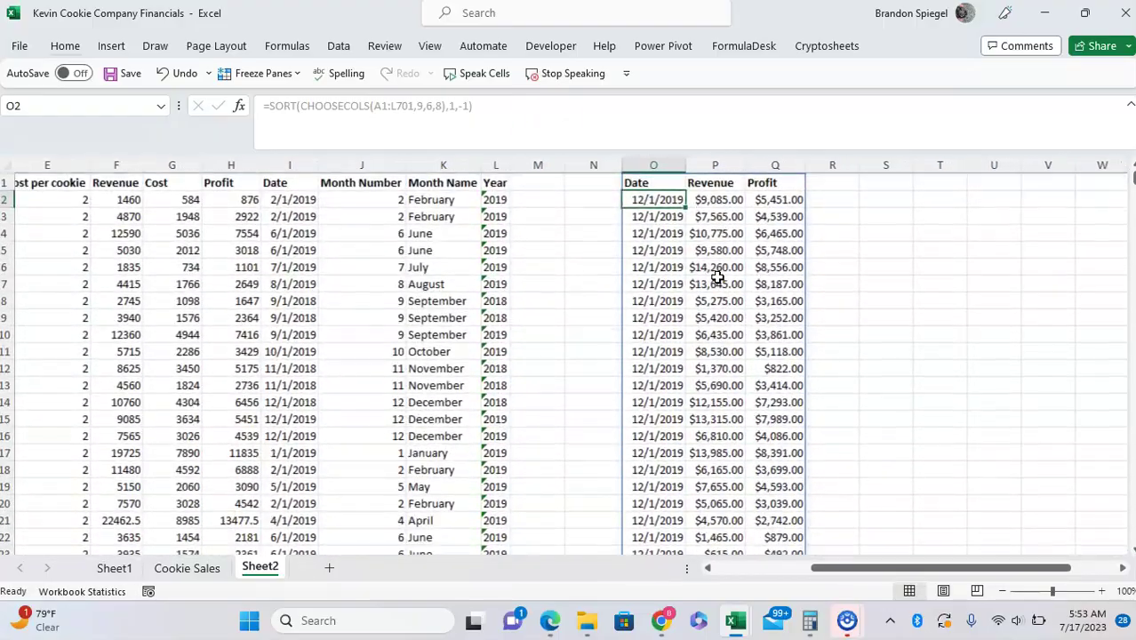
key(ctrl+shift+Down)
key(ctrl+Up)
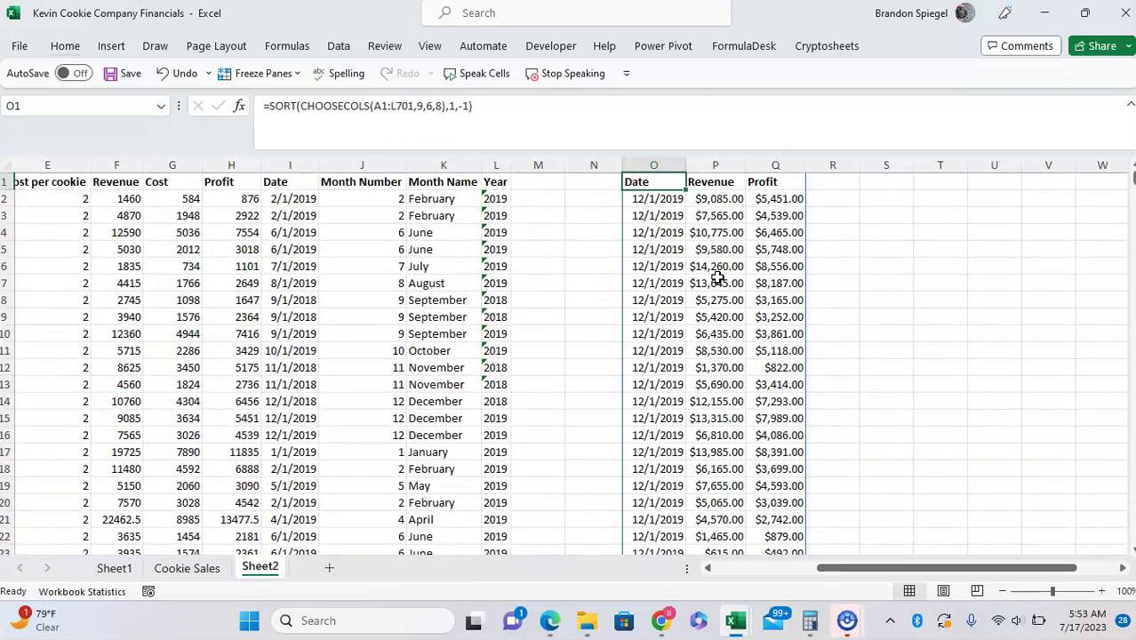
key(F2)
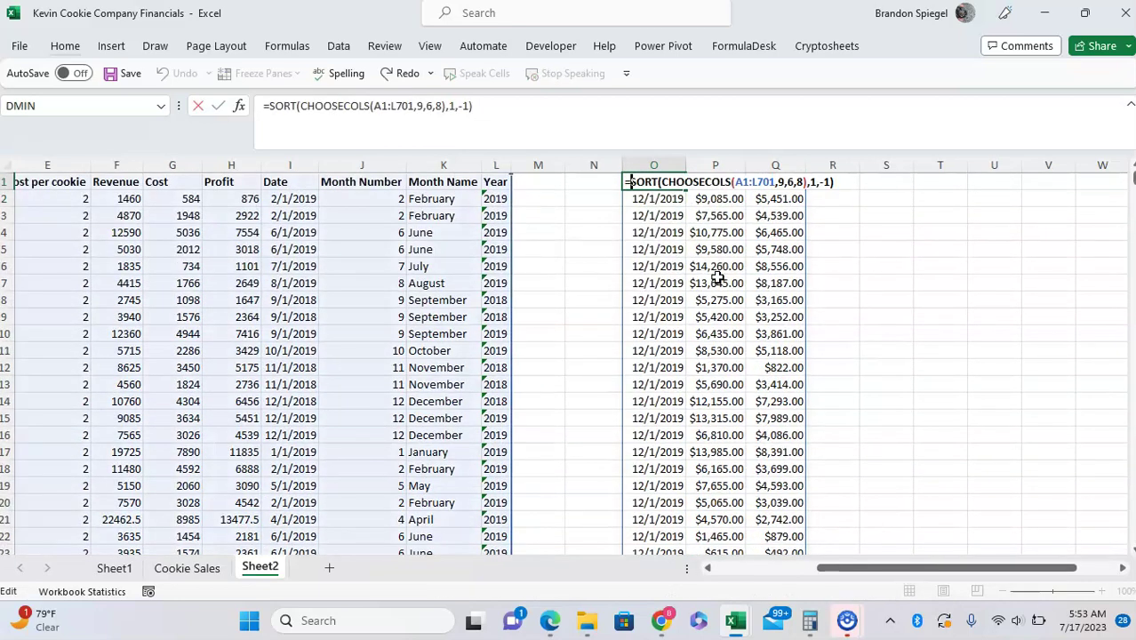
key(Home)
key(Right)
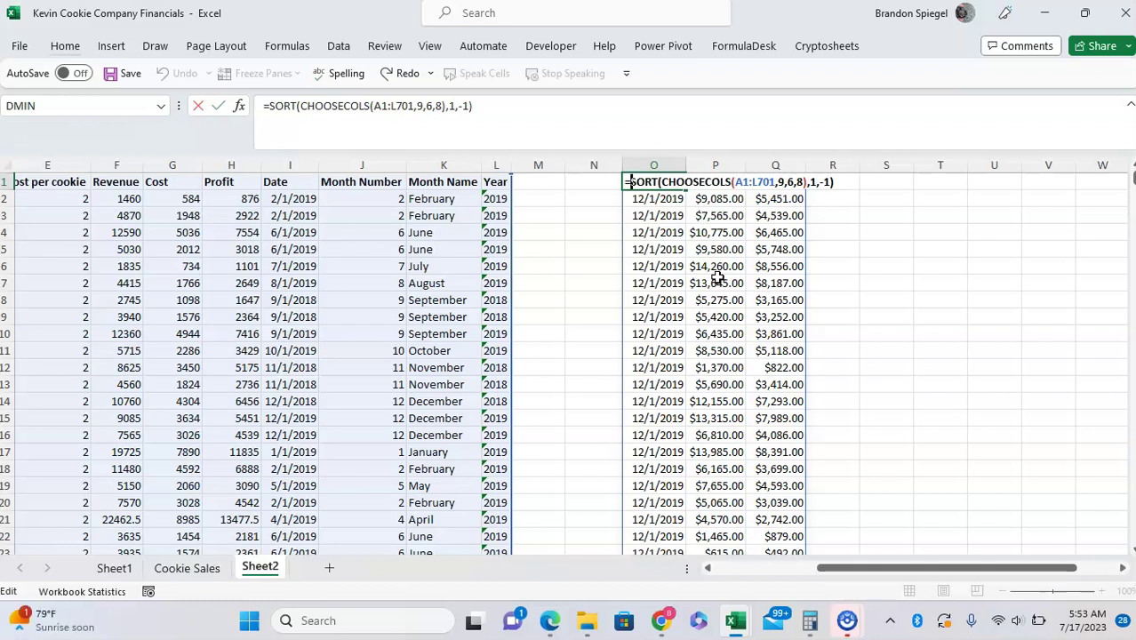
- Wrap the formula as =TAKE(SORT(CHOOSECOLS(A1:L701,9,6,8),1,-1),10)
text(TAKE()
key(End)
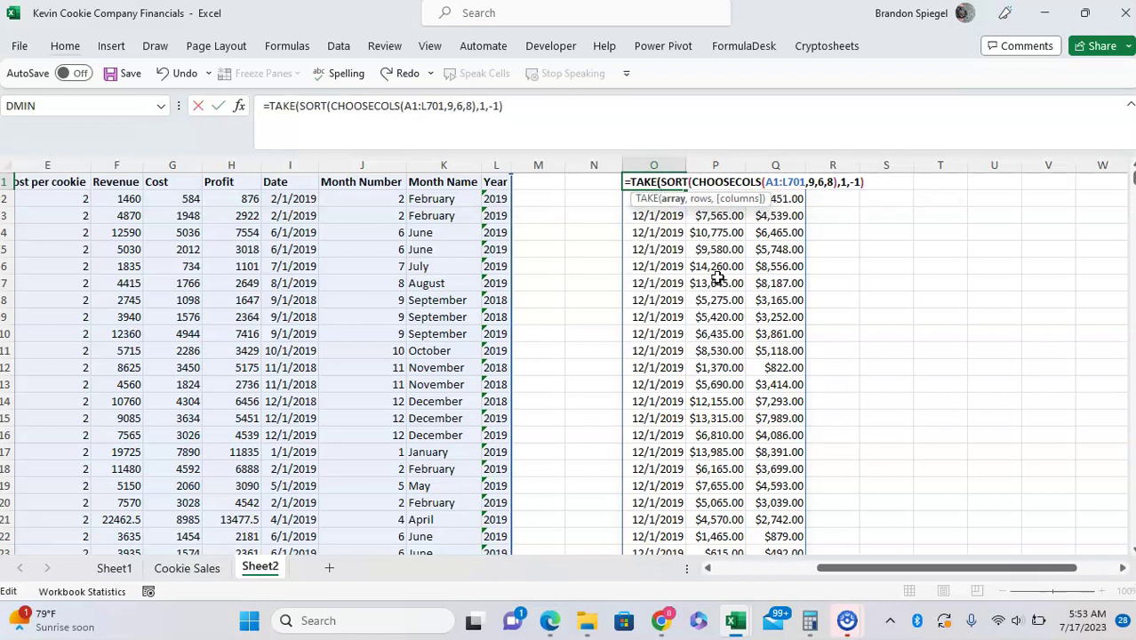
text(,10)
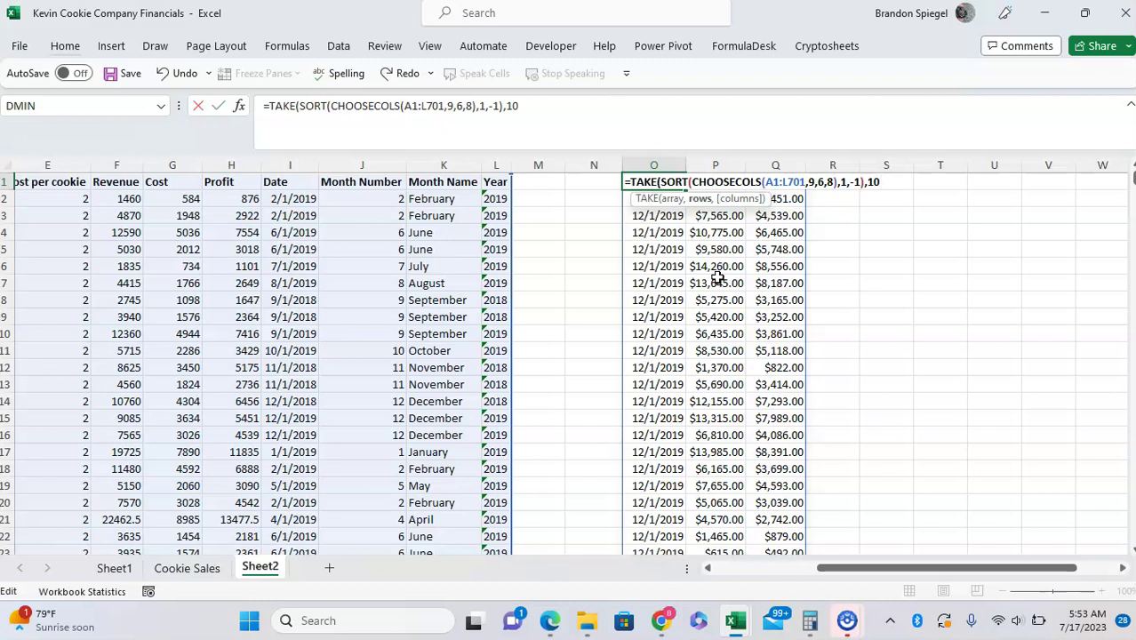
text())
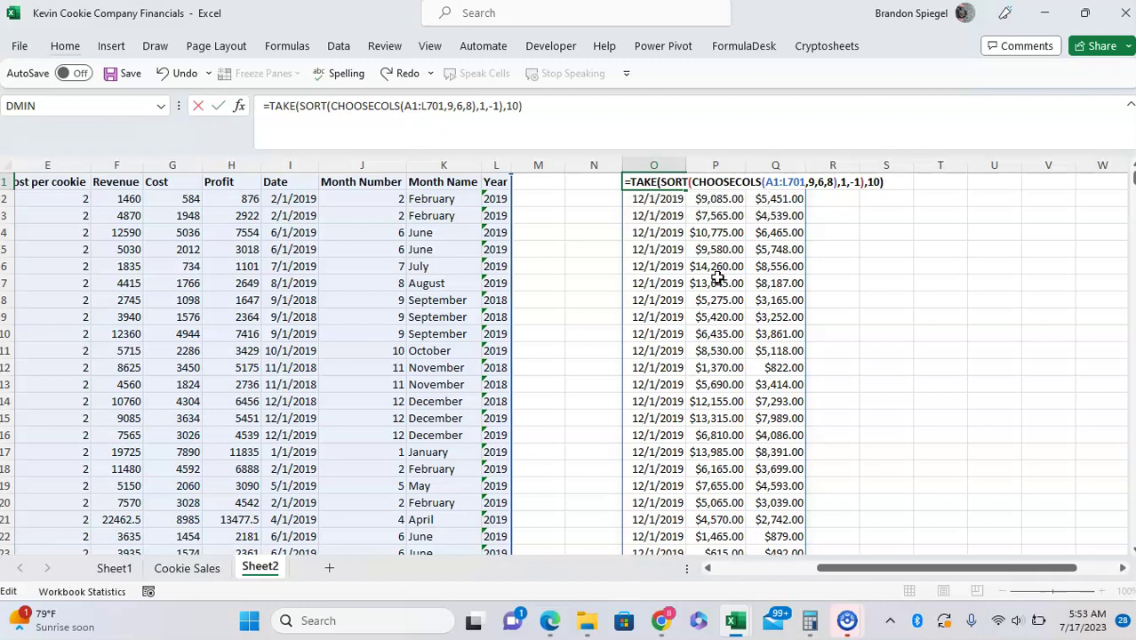
key(BackSpace)
text(,)
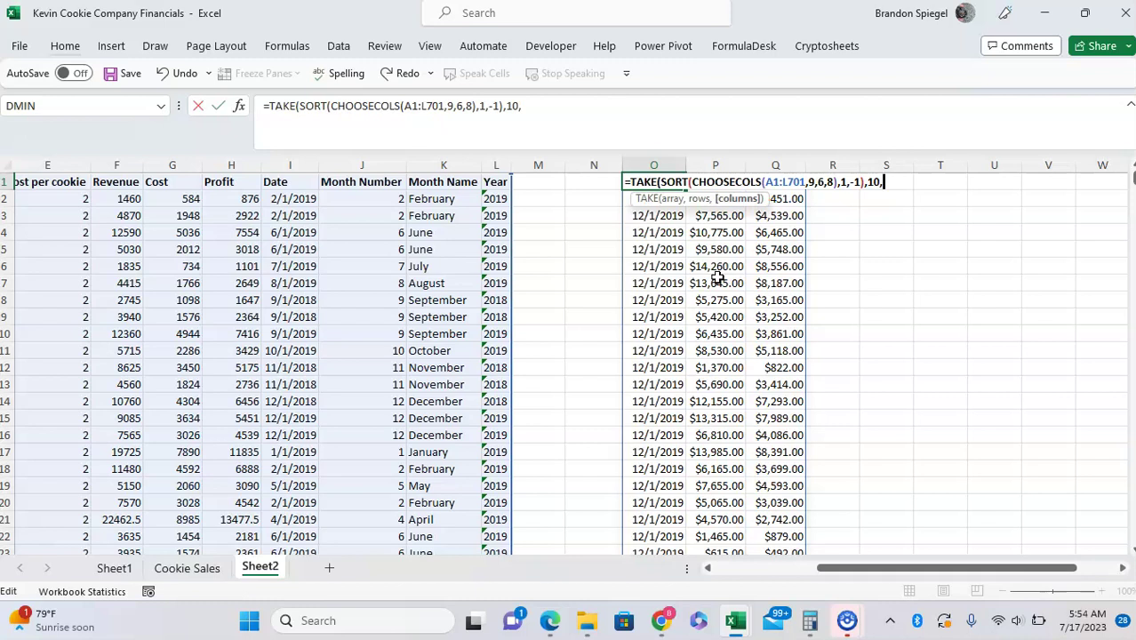
key(BackSpace)
text())
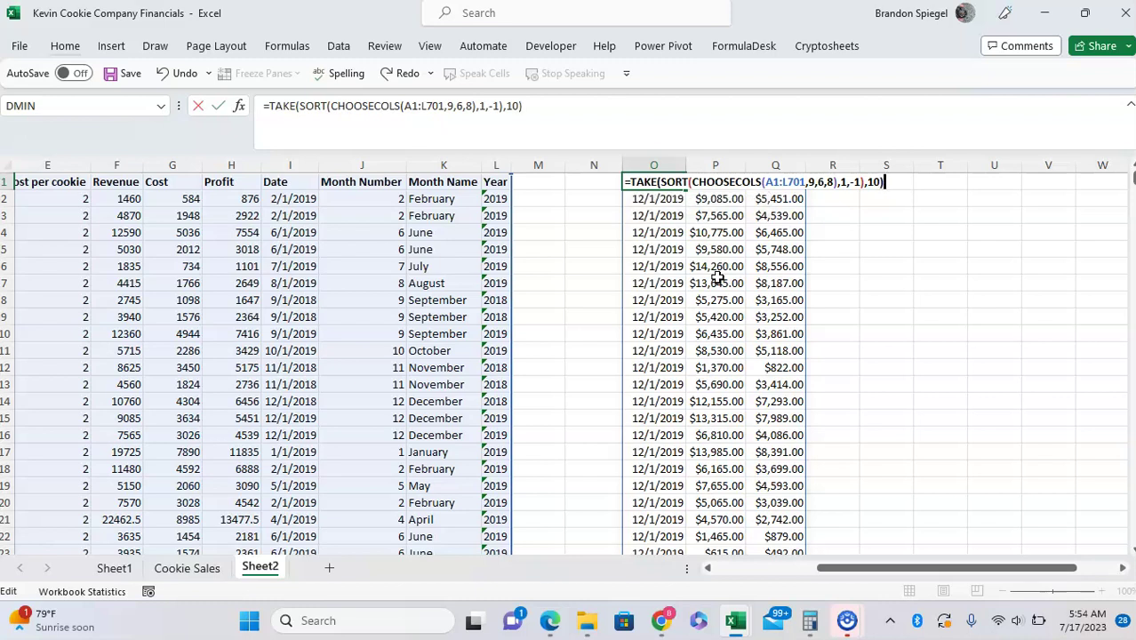
key(Return)
- Inspect the ten-row TAKE spill range from O1 to its last cell
key(Up)
key(Down)
key(Up)
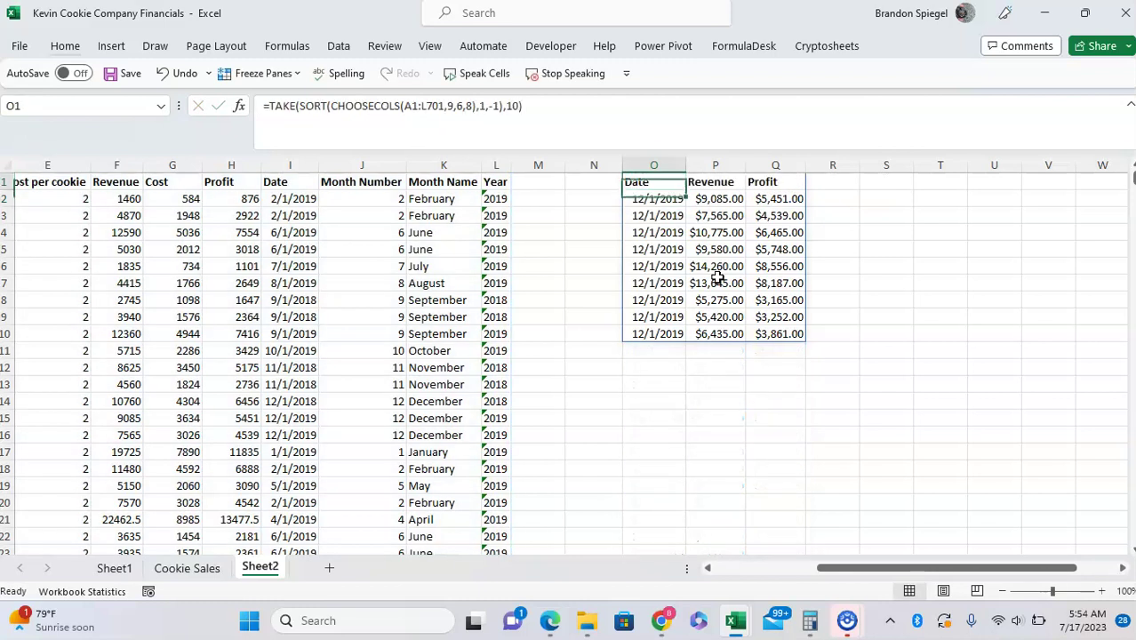
key(Down)
key(Up)
key(ctrl+shift+Right)
key(ctrl+shift+Down)
key(Up)
key(Down)
key(Up)
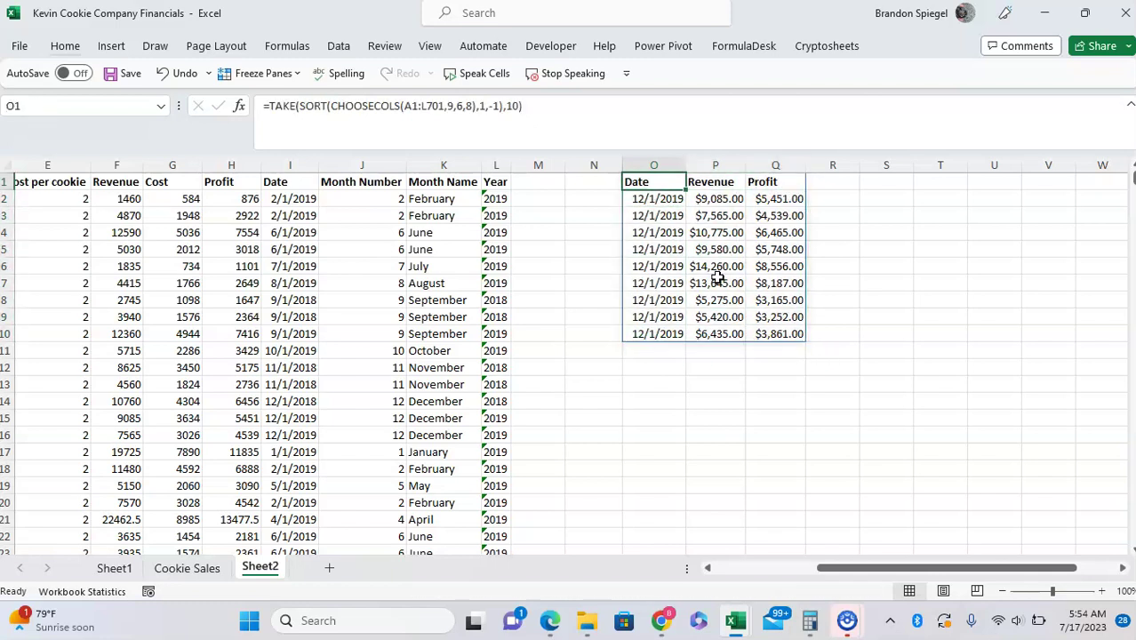
key(Right)
key(Left)
key(ctrl+Right)
key(ctrl+Down)
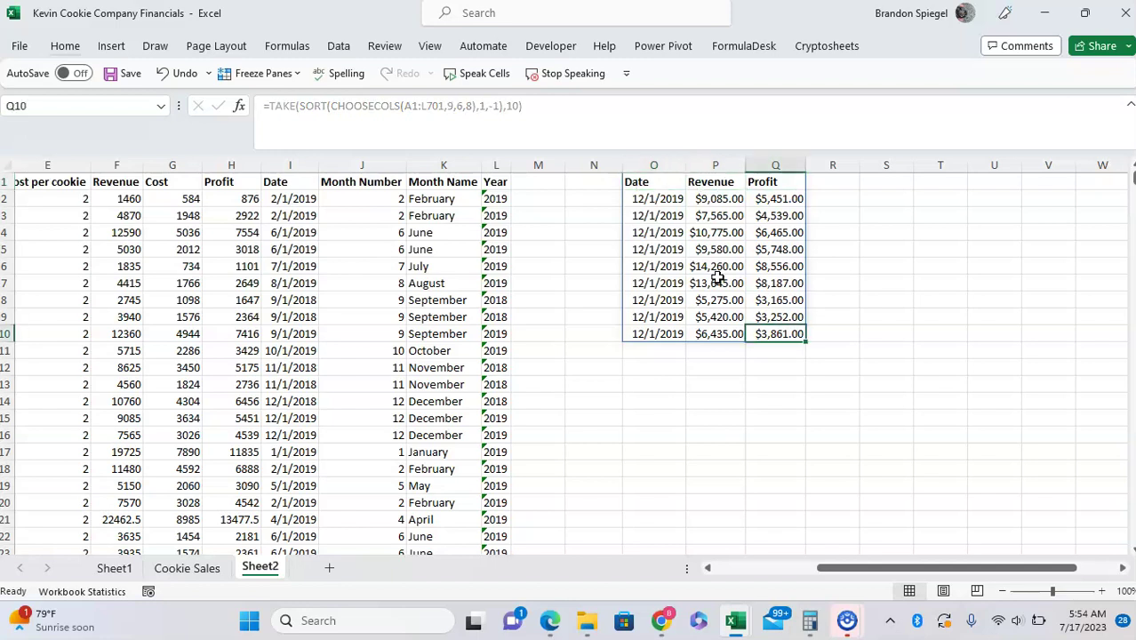
- Insert blank columns at column N, shifting the results table over to columns Q–S
key(ctrl+Left)
key(ctrl+Up)
key(Down)
key(ctrl+shift+Down)
key(Left)
key(Right)
key(Up)
key(Left)
key(ctrl+space)
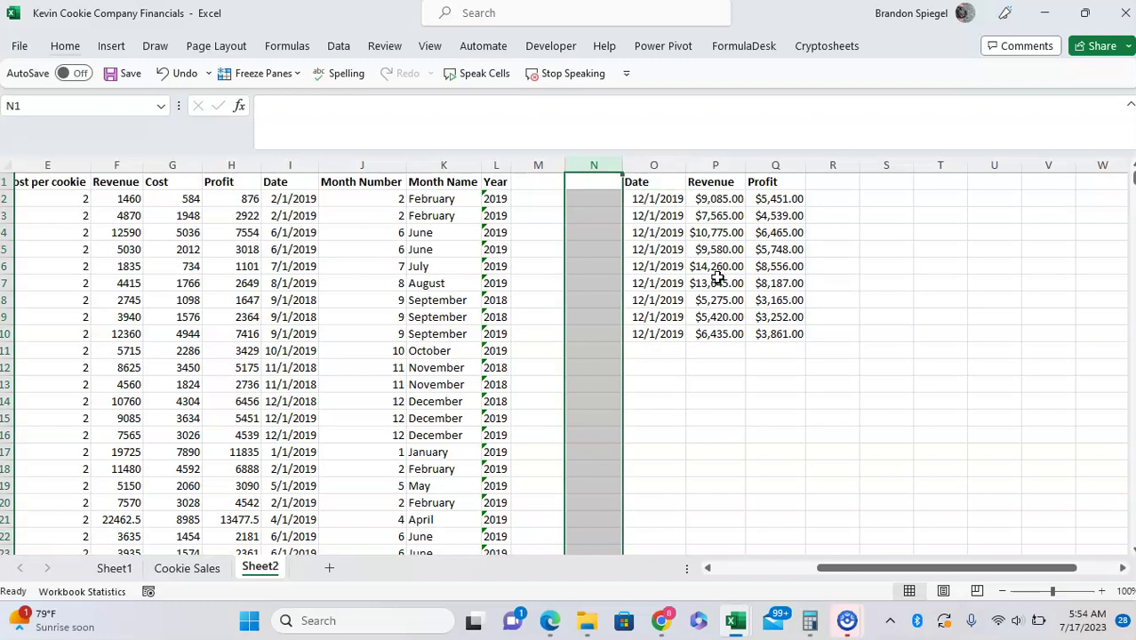
key(ctrl+shift+equal)
key(ctrl+shift+equal)
key(Right)
- Enter the label 'Newest Date' in cell N2
key(Down)
key(Right)
key(Right)
key(Left)
key(Left)
key(Left)
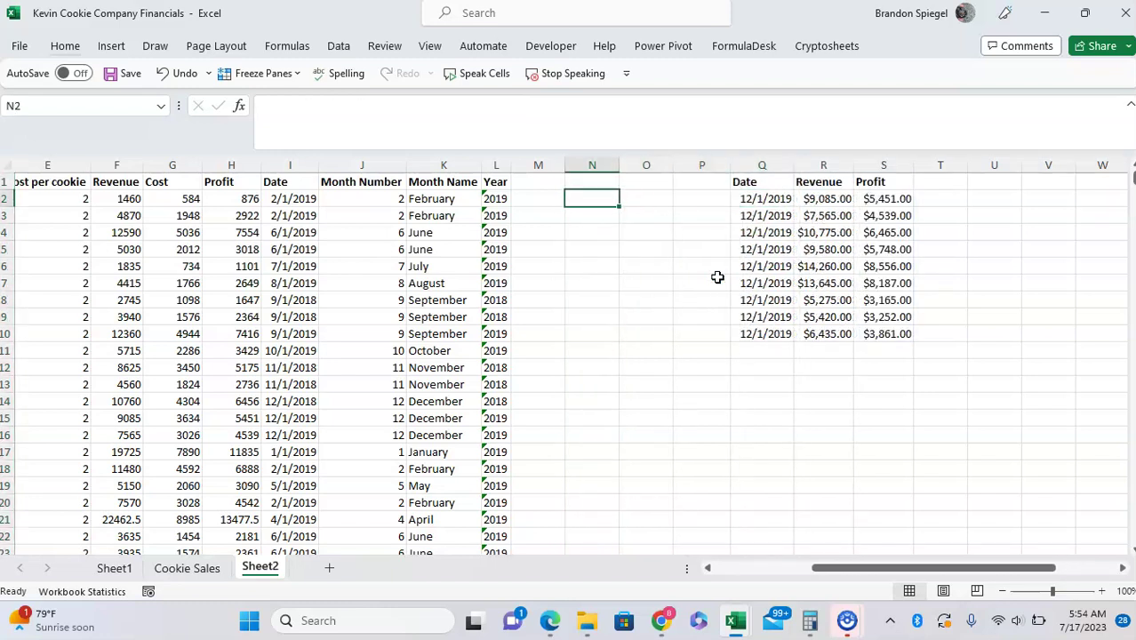
key(Right)
key(Right)
key(Right)
key(Left)
key(Left)
key(Left)
text(Newest D)
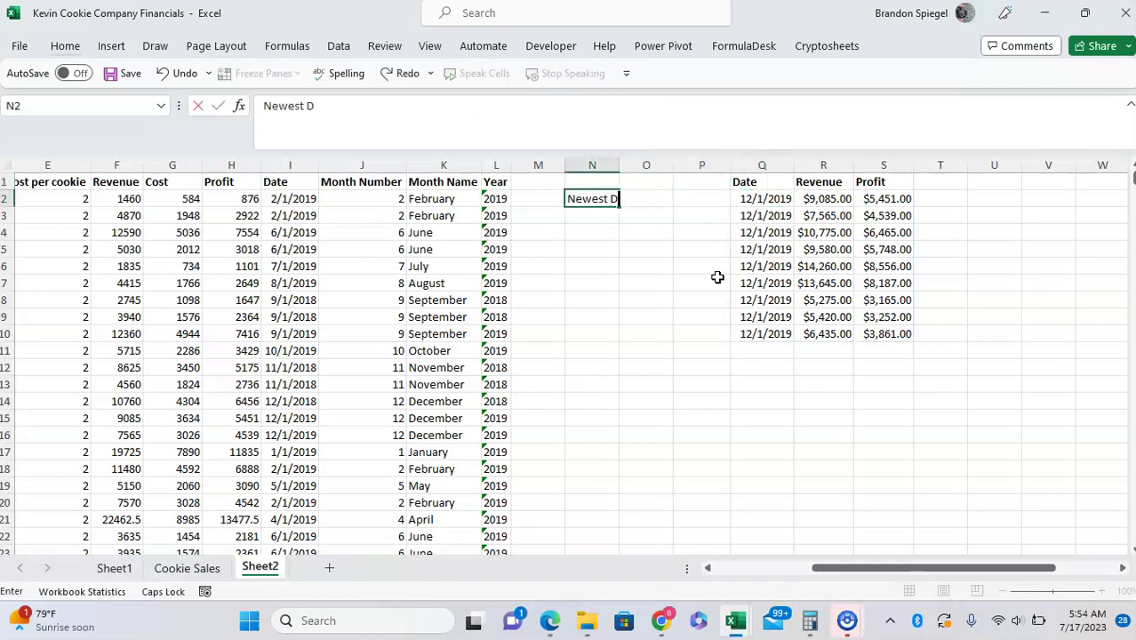
text(ate)
key(ctrl+Return)
key(ctrl+F1)
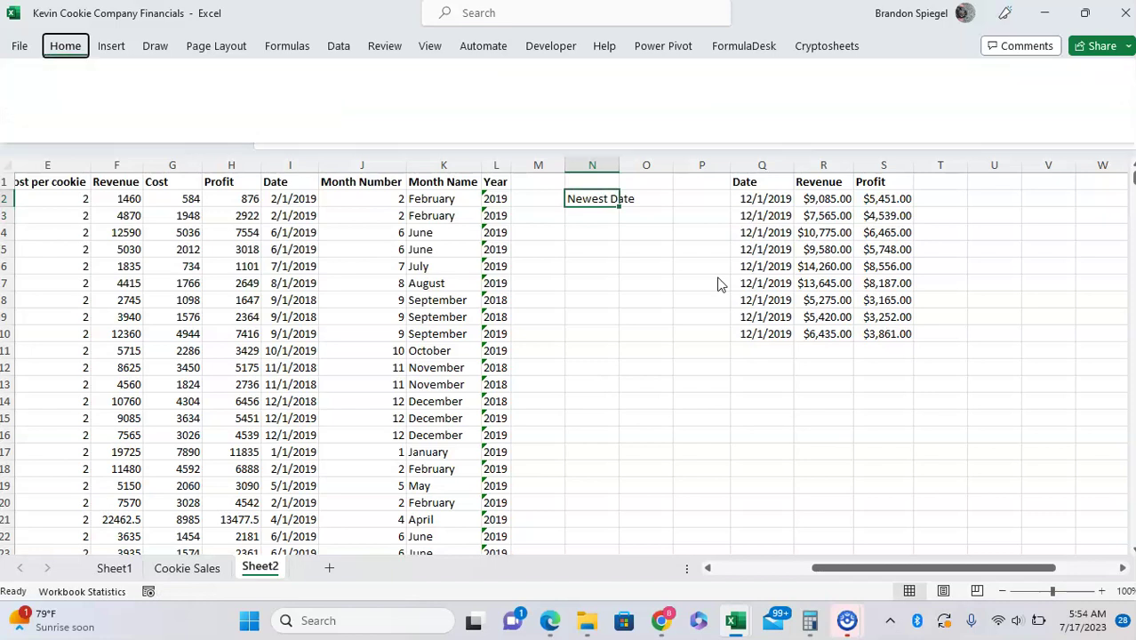
key(ctrl+F1)
- In N3, enter =MAX over the Date column, returning the newest date 12/1/2019
key(Down)
text(=max)
key(Tab)
key(Left)
key(Up)
key(Left)
key(Left)
key(Left)
key(Left)
key(Left)
key(Left)
key(Left)
key(Up)
key(Right)
key(Right)
key(Down)
key(ctrl+shift+Down)
text())
key(Return)
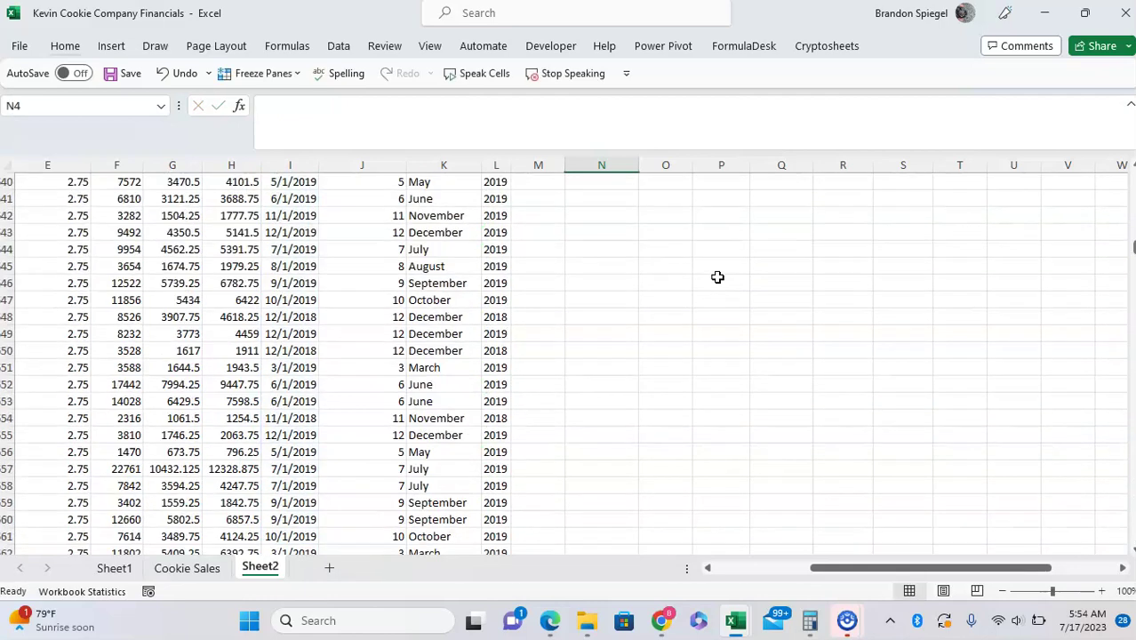
- Open the TAKE results formula in Q1 for editing
key(Up)
key(Up)
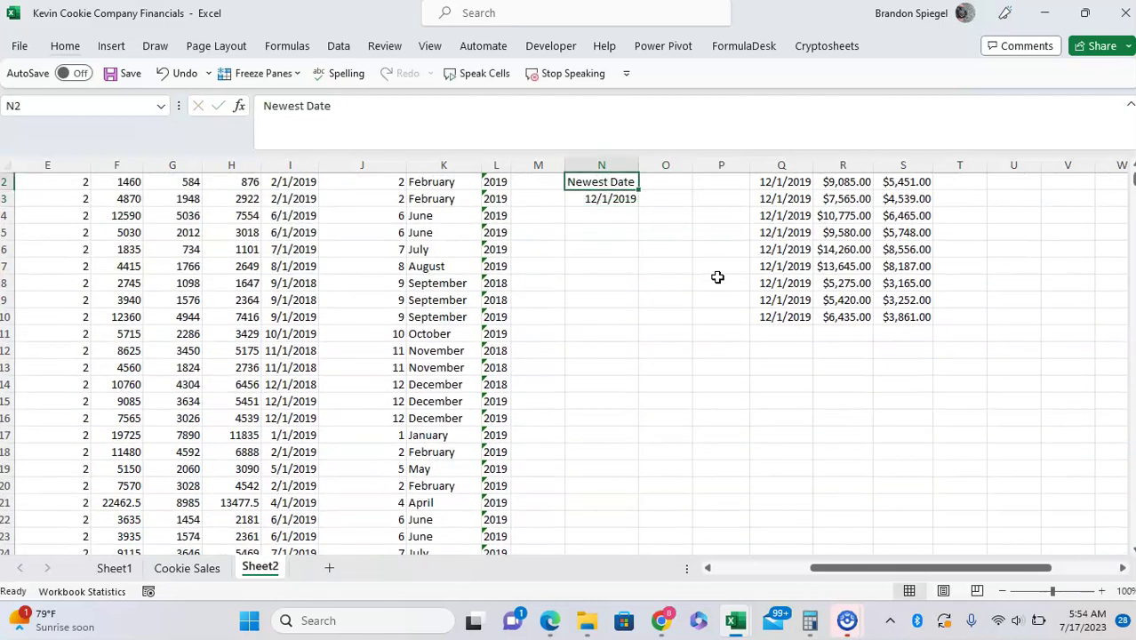
key(Right)
key(Right)
key(Right)
key(Up)
key(Down)
key(Up)
key(F2)
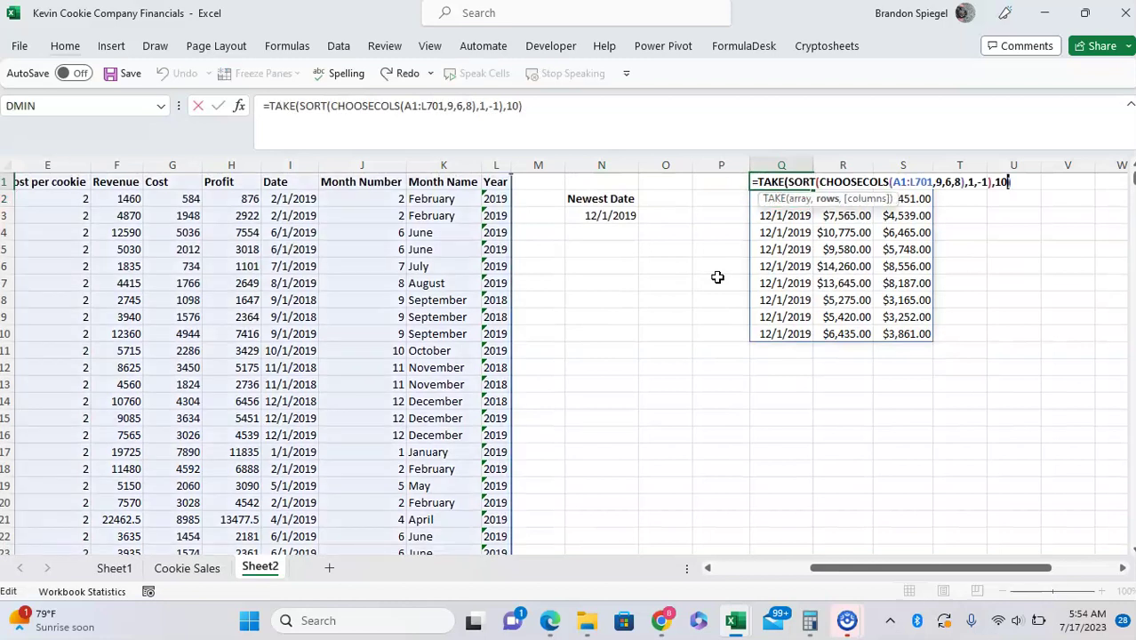
- Replace the row count 10 with COUNTIF(I1:I701,N3) in Q1's TAKE formula
key(Left)
key(shift+Left)
key(shift+Left)
text(count)
key(Tab)
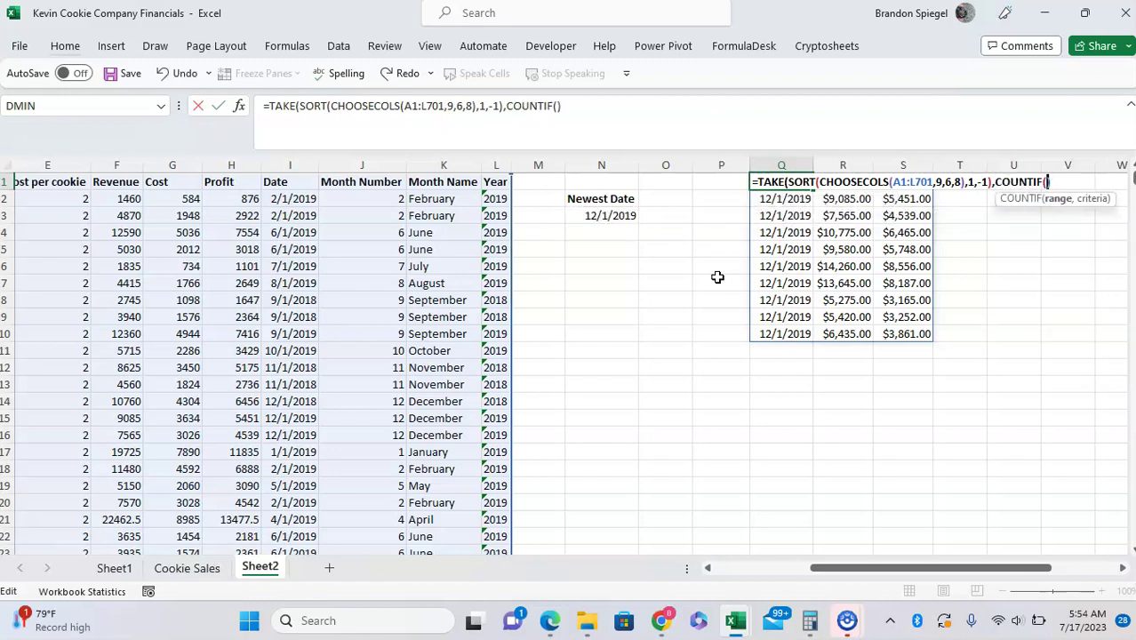
click(337, 198)
key(Left)
key(Up)
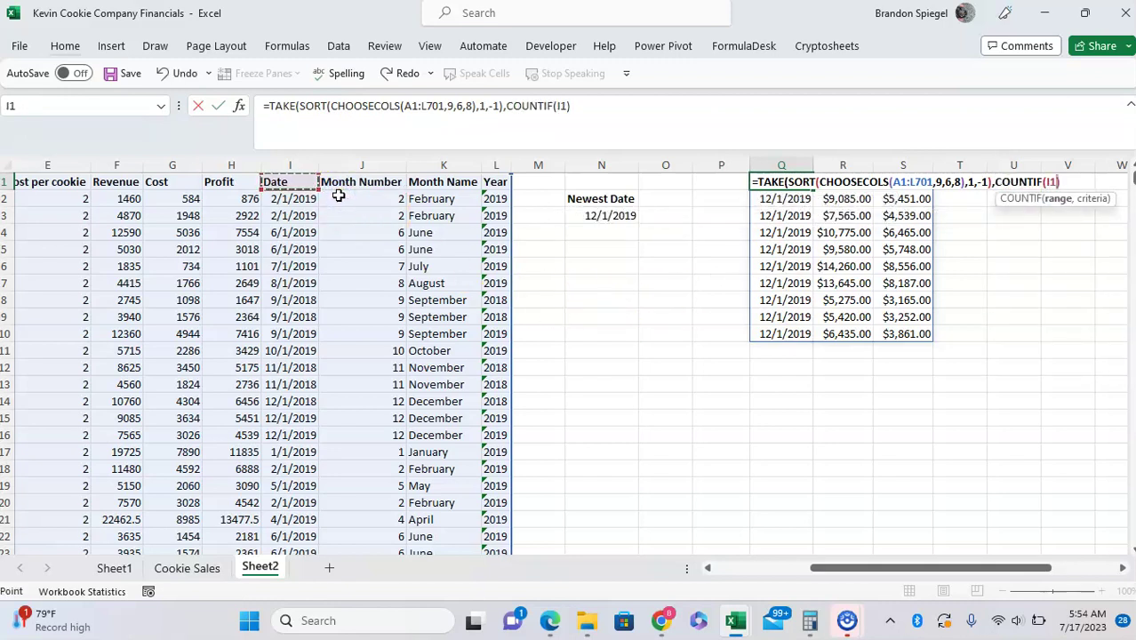
key(ctrl+shift+Down)
text(,)
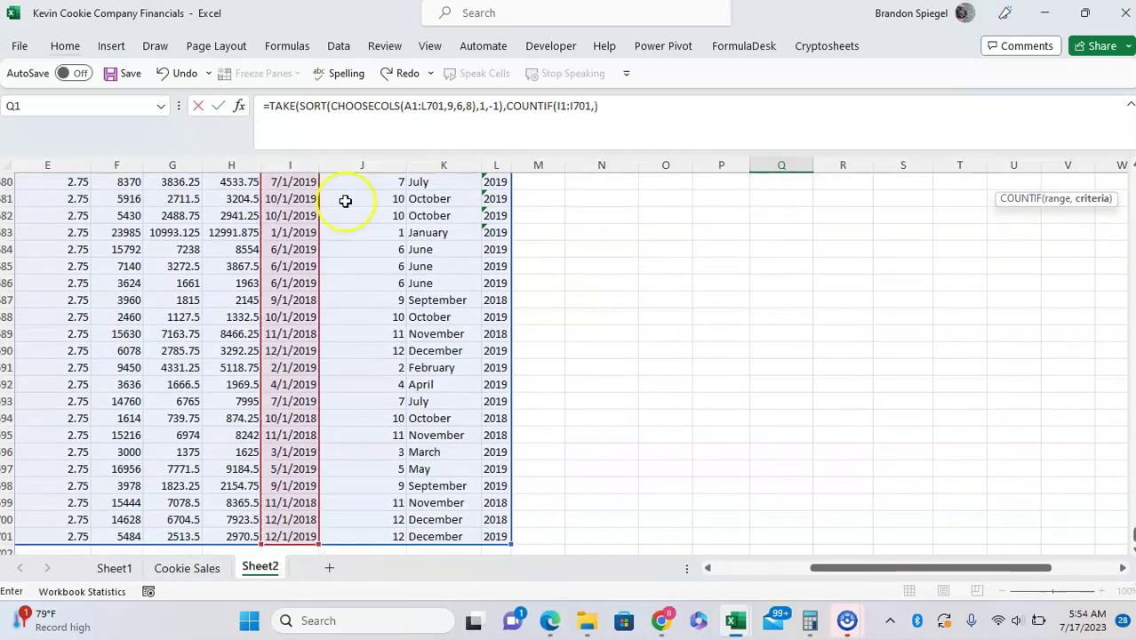
click(593, 271)
key(ctrl+Up)
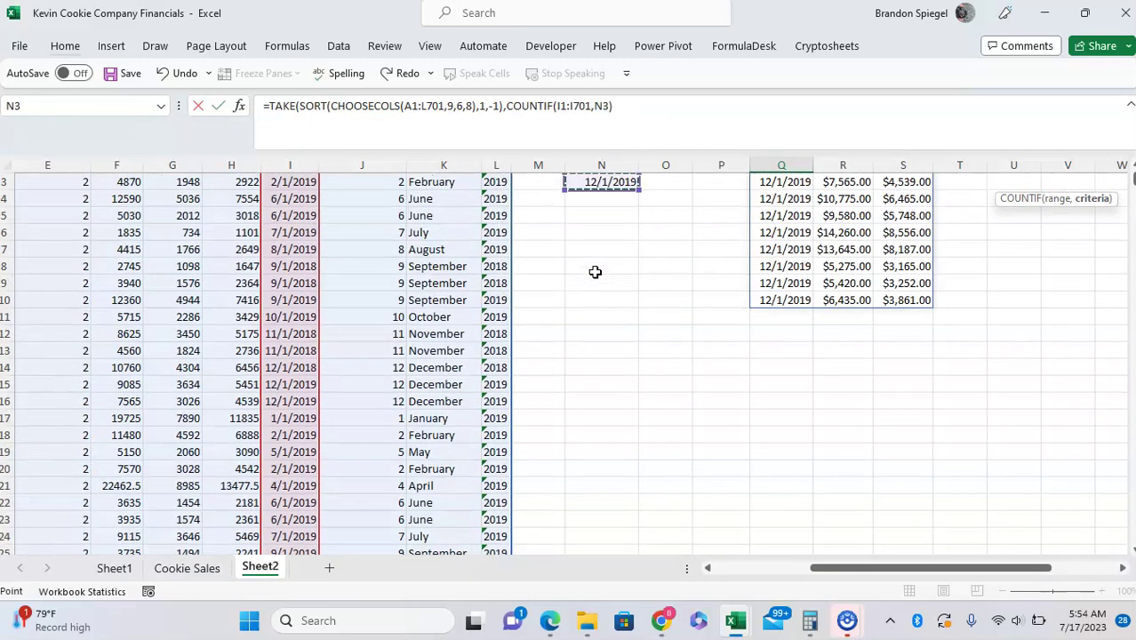
key(Up)
key(Down)
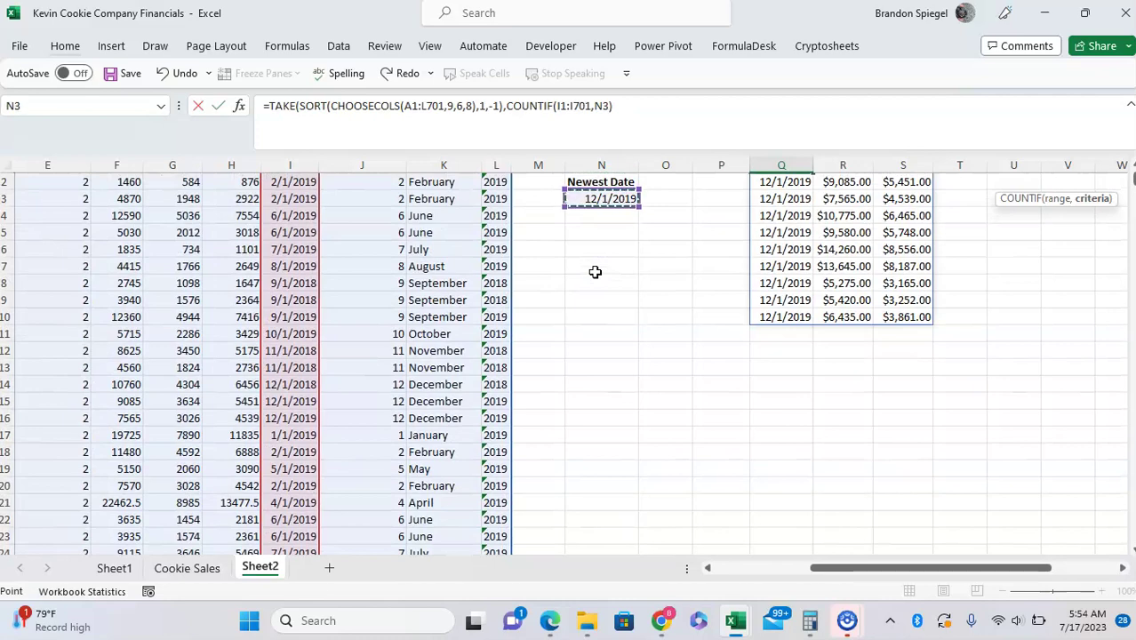
text())
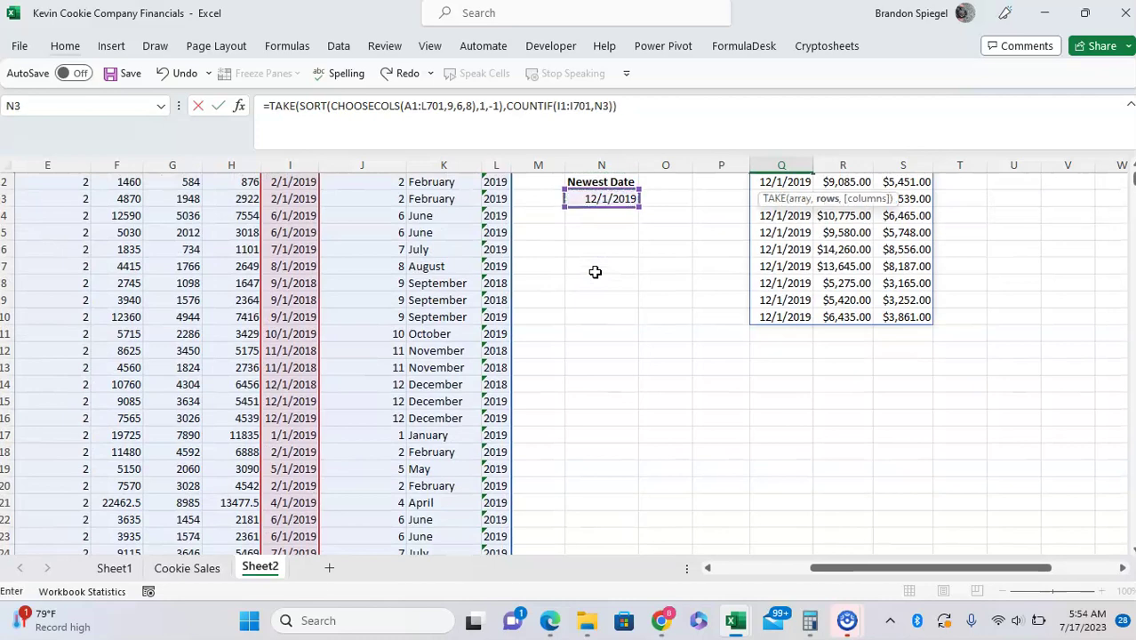
key(Return)
- Check that the results spill every 12/1/2019 row
key(ctrl+Right)
key(ctrl+Up)
key(ctrl+Down)
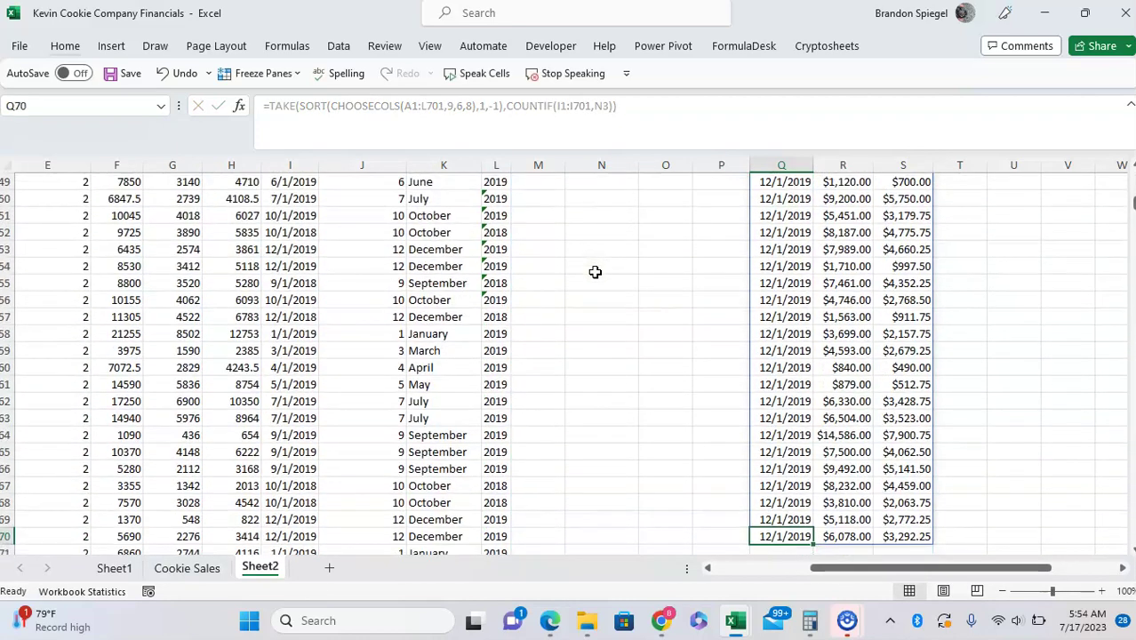
key(Up)
key(Up)
key(ctrl+Up)
key(ctrl+Down)
key(ctrl+Up)
key(Down)
key(Left)
key(Left)
key(Down)
key(Left)
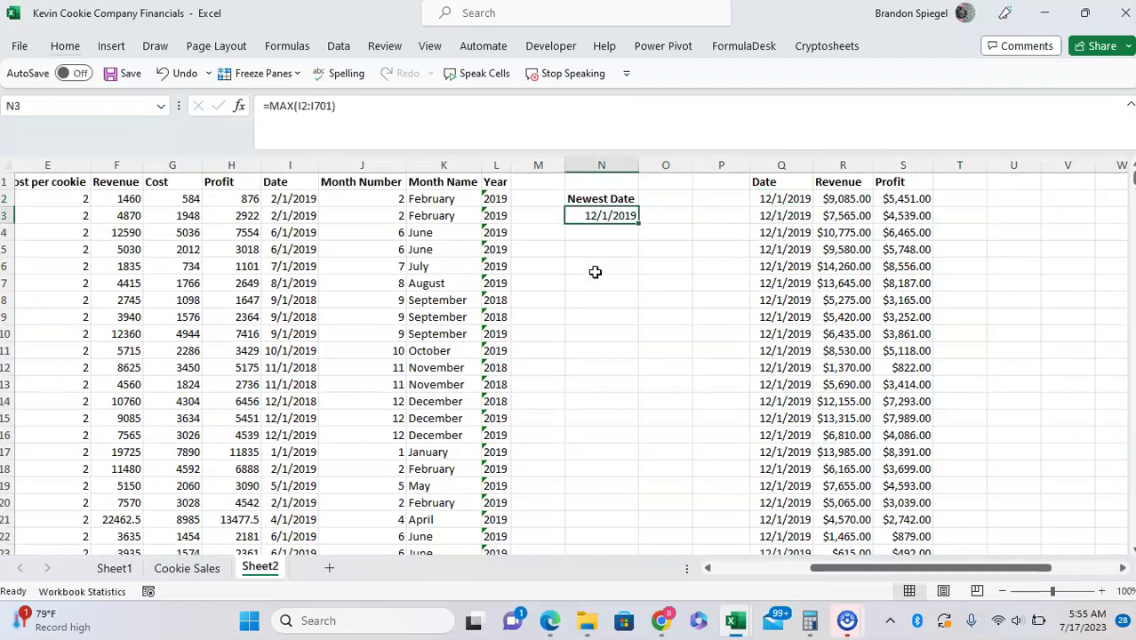
key(F2)
key(Escape)
key(F2)
key(Escape)
key(Down)
key(Up)
key(Down)
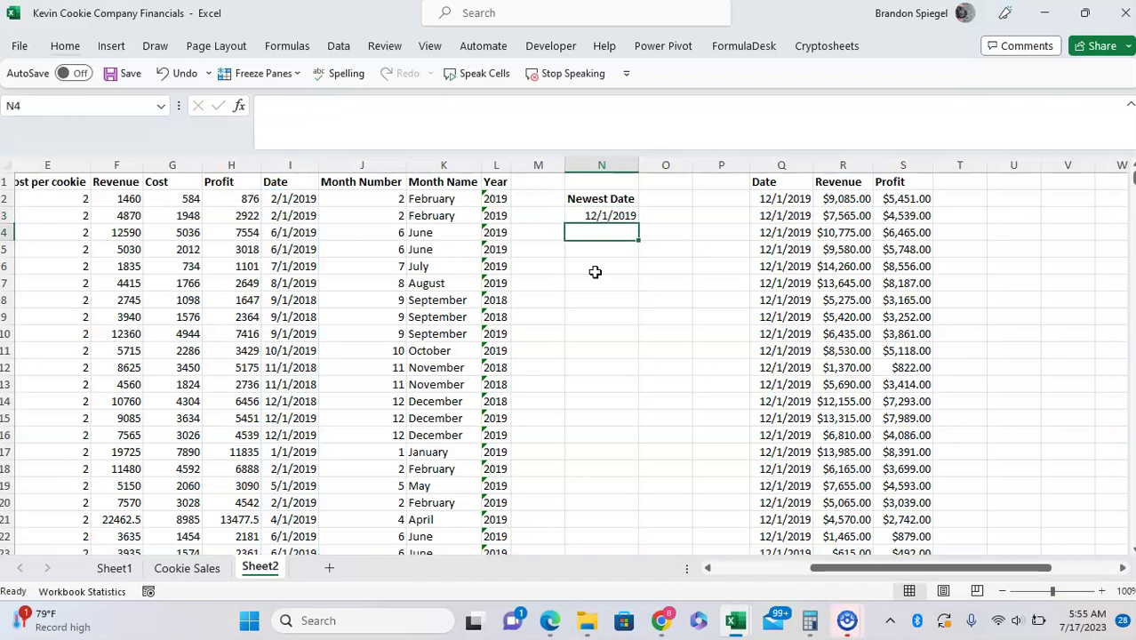
key(Up)
key(Up)
key(Down)
key(Right)
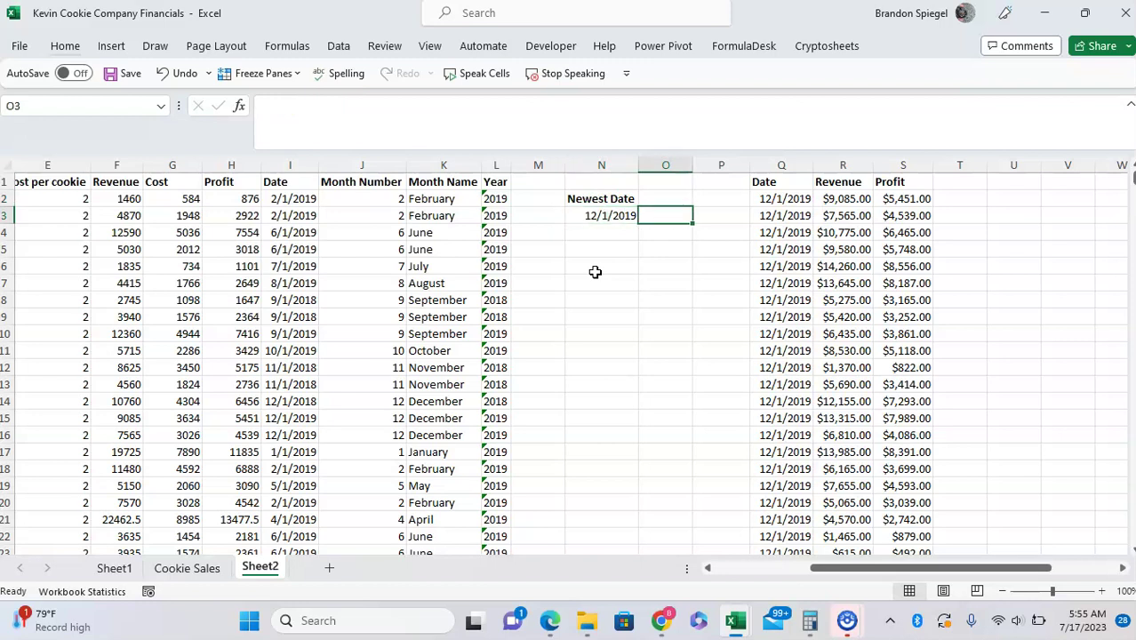
key(Right)
key(Right)
key(Up)
key(Left)
key(Left)
key(Down)
key(Left)
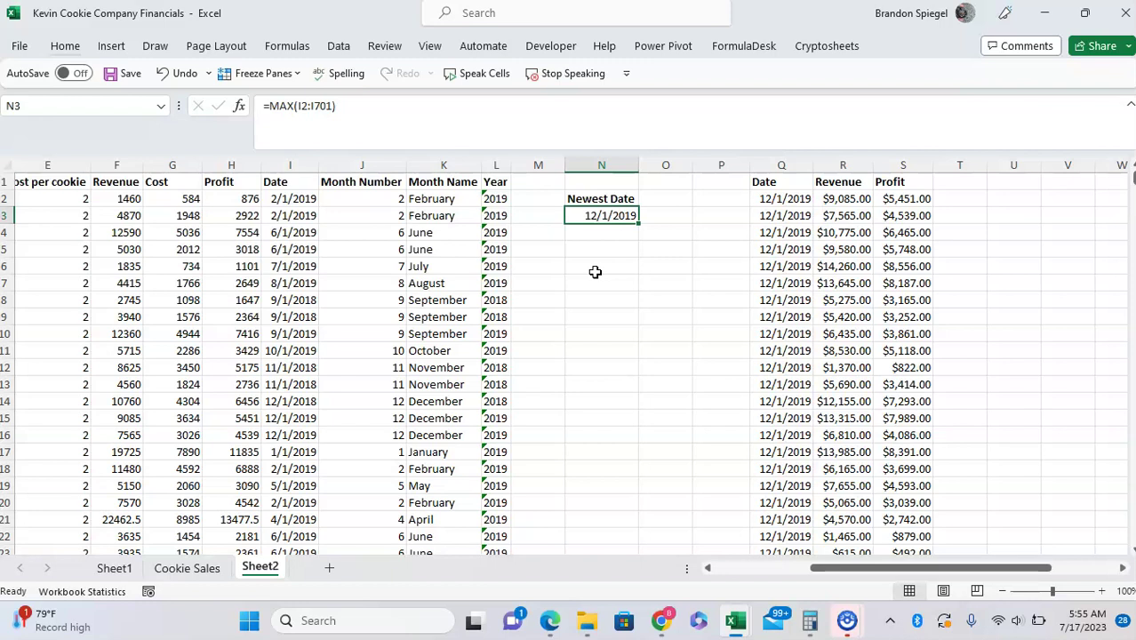
key(Down)
key(Up)
key(Down)
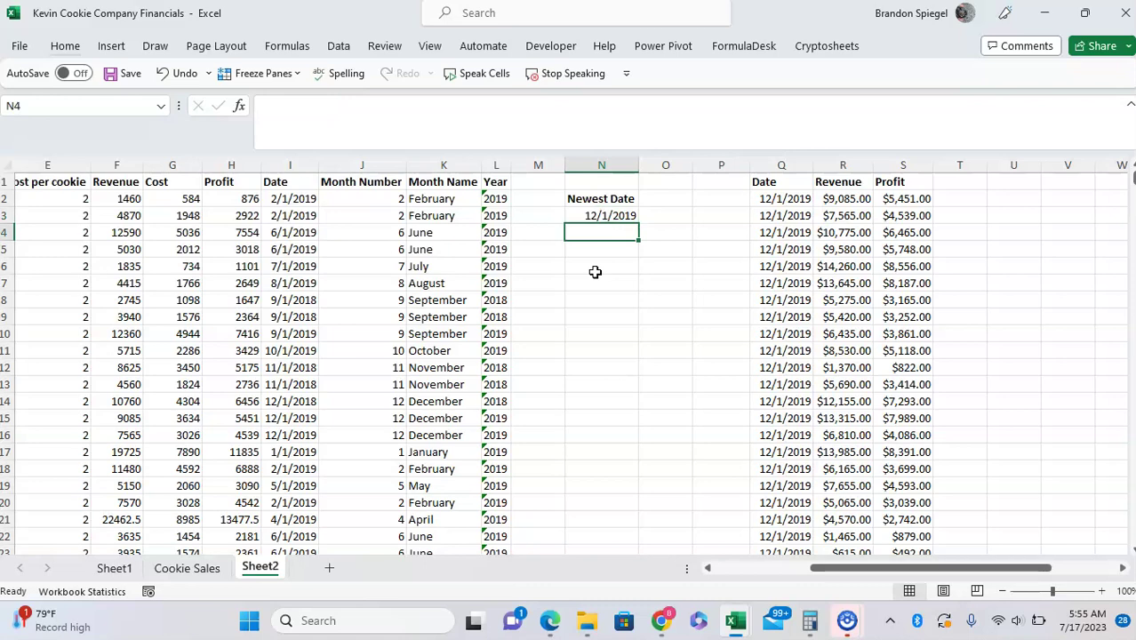
key(Right)
key(Right)
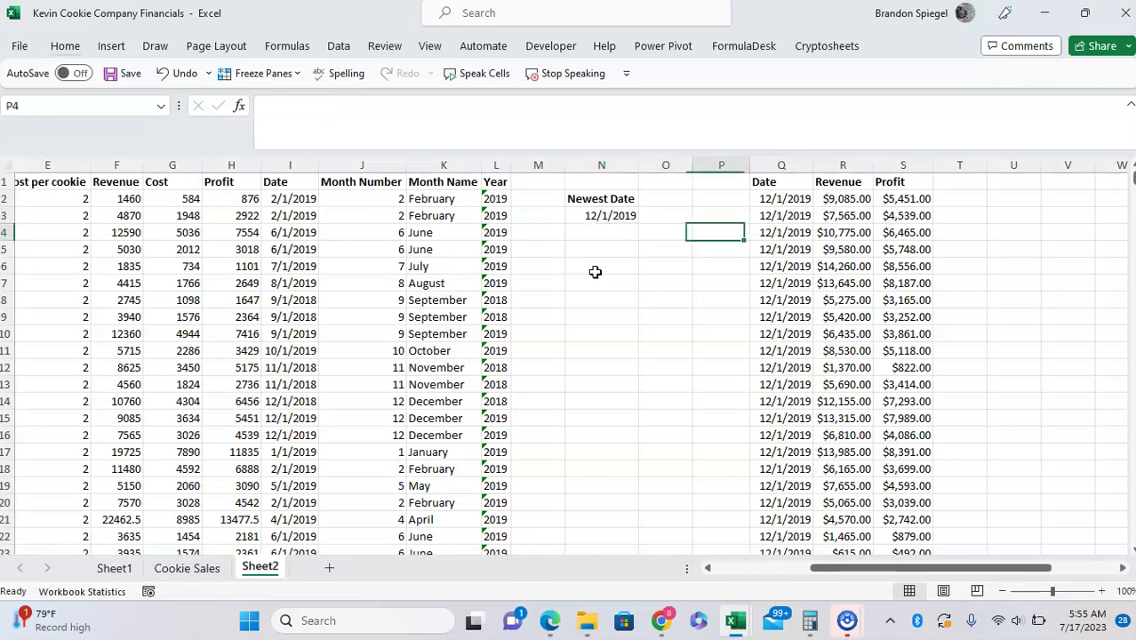
key(Right)
key(Up)
key(Up)
key(Up)
key(ctrl+shift+Down)
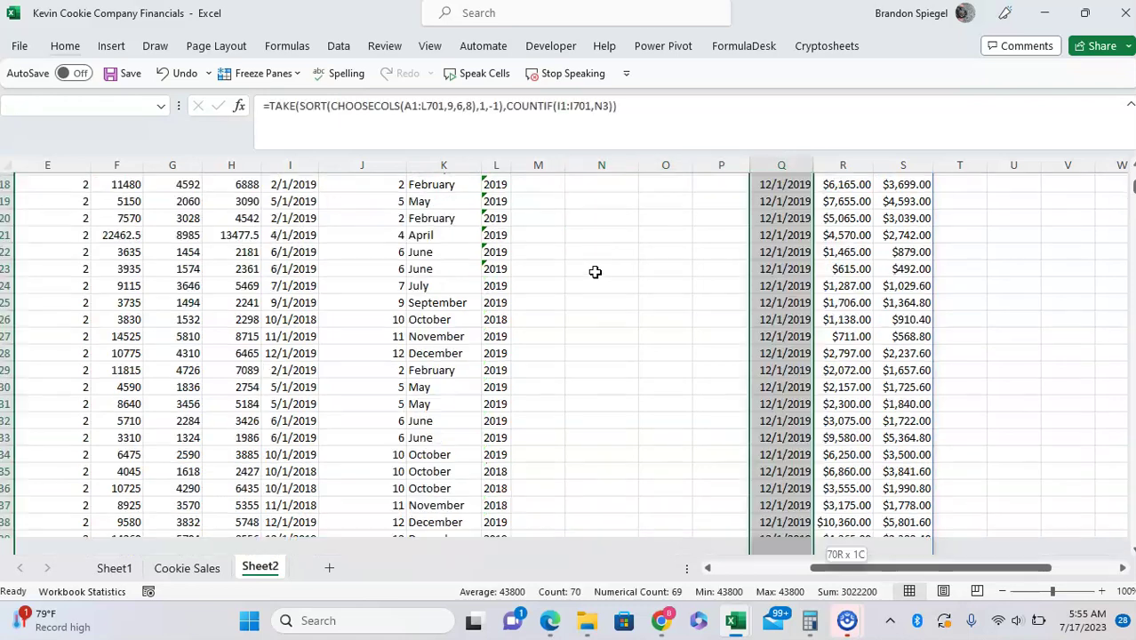
key(ctrl+shift+Up)
key(Down)
key(Left)
key(Left)
key(Left)
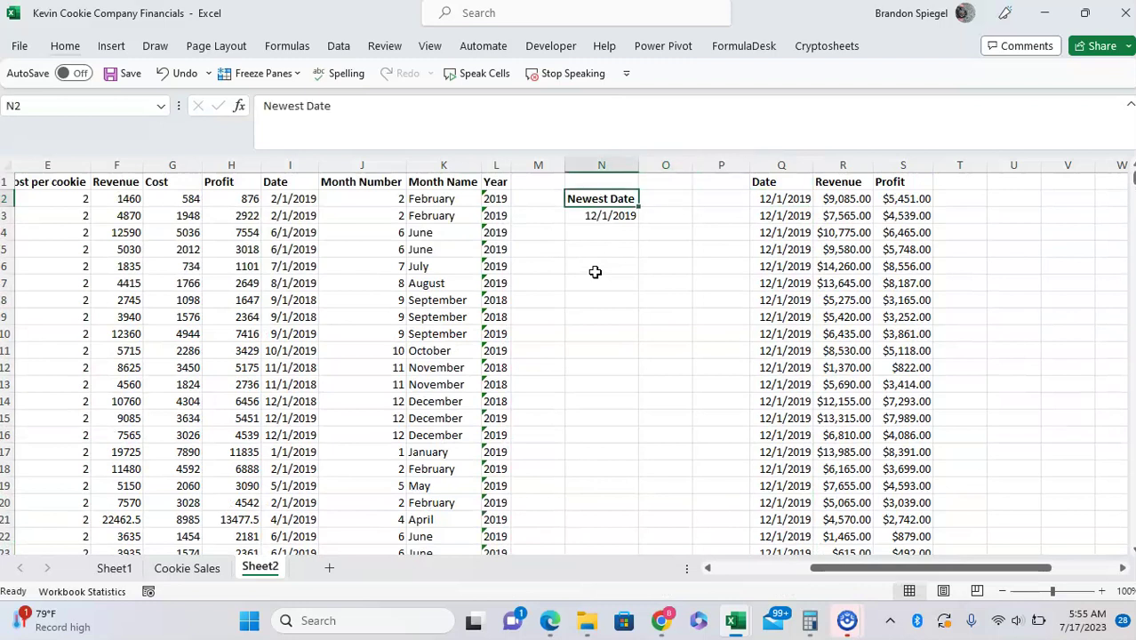